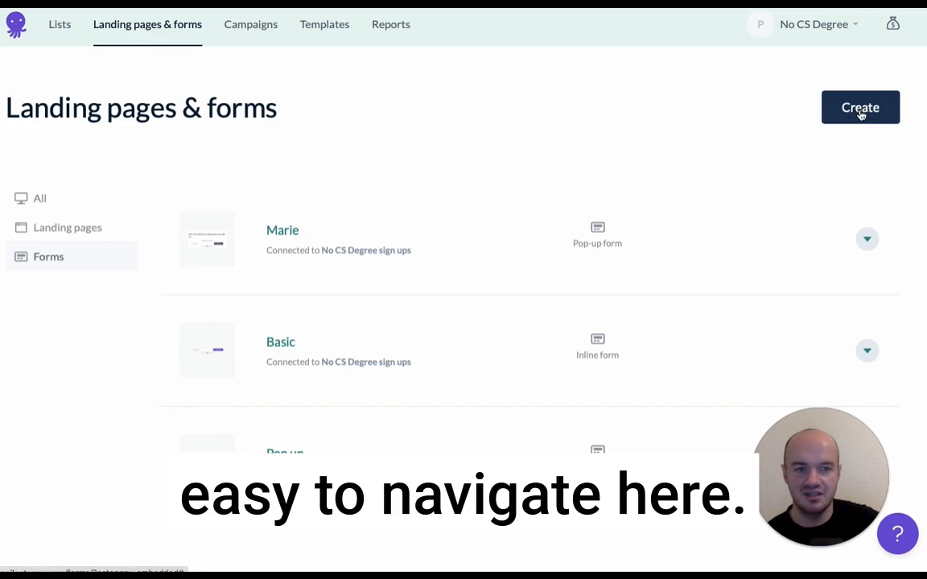
Step: Create a pop-up form for the No CS Degree sign ups list using the Marie template
click(860, 111)
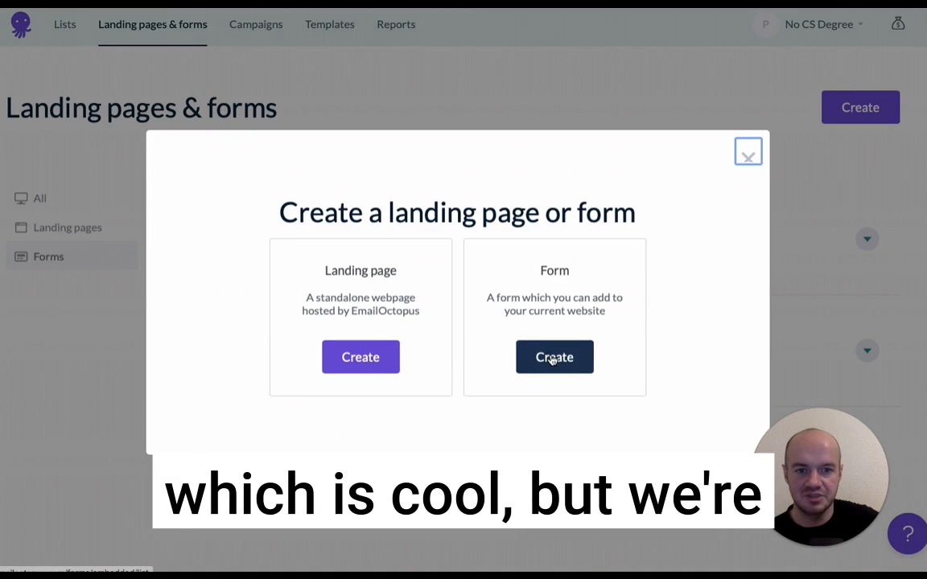
click(576, 358)
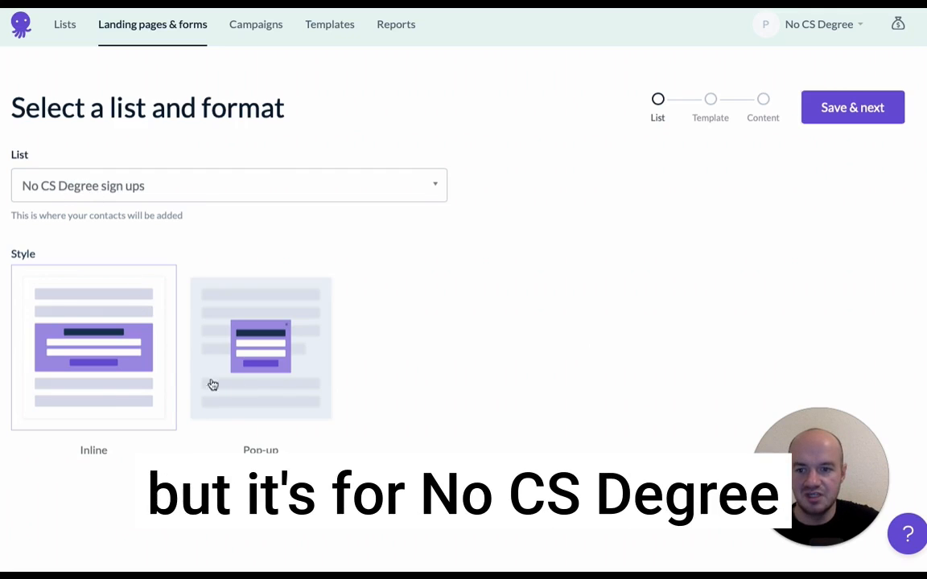
click(297, 398)
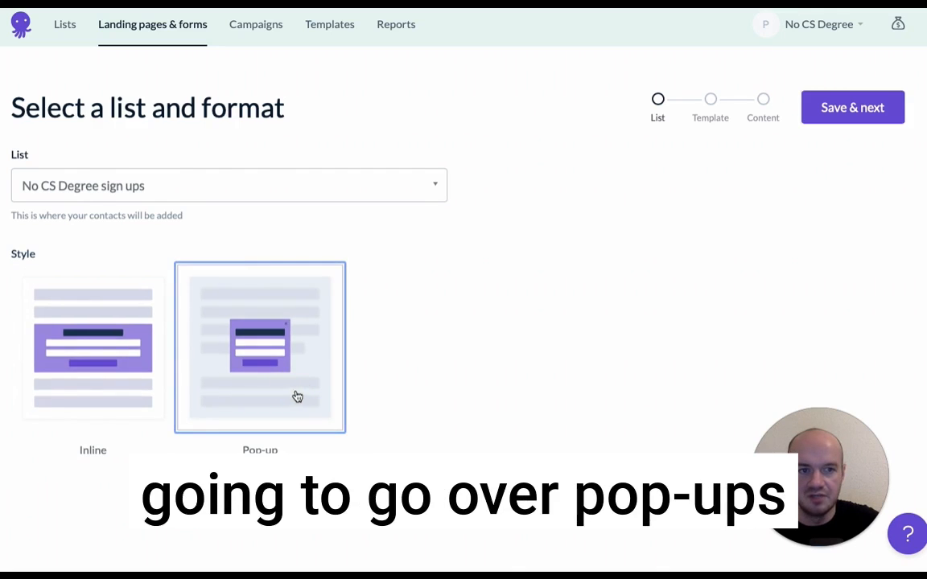
click(837, 116)
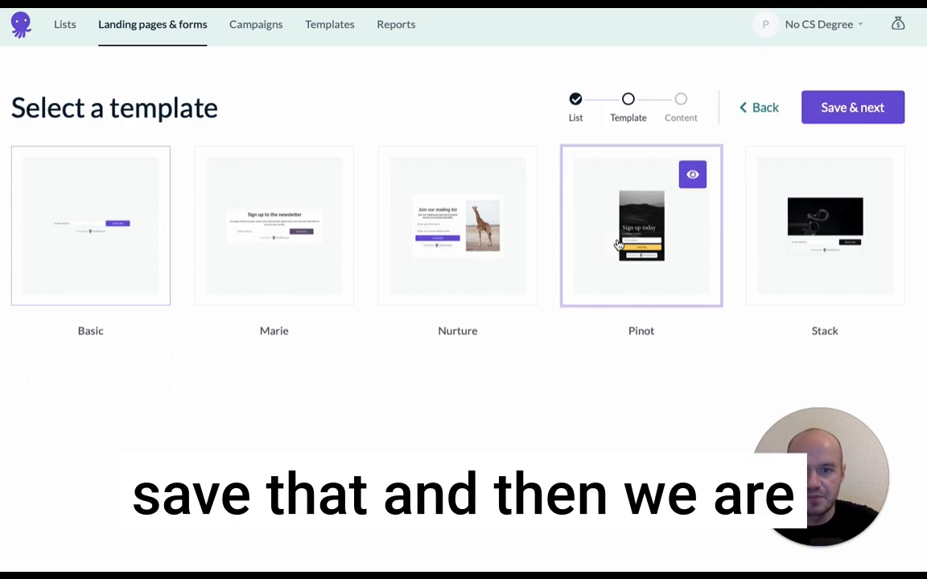
click(296, 275)
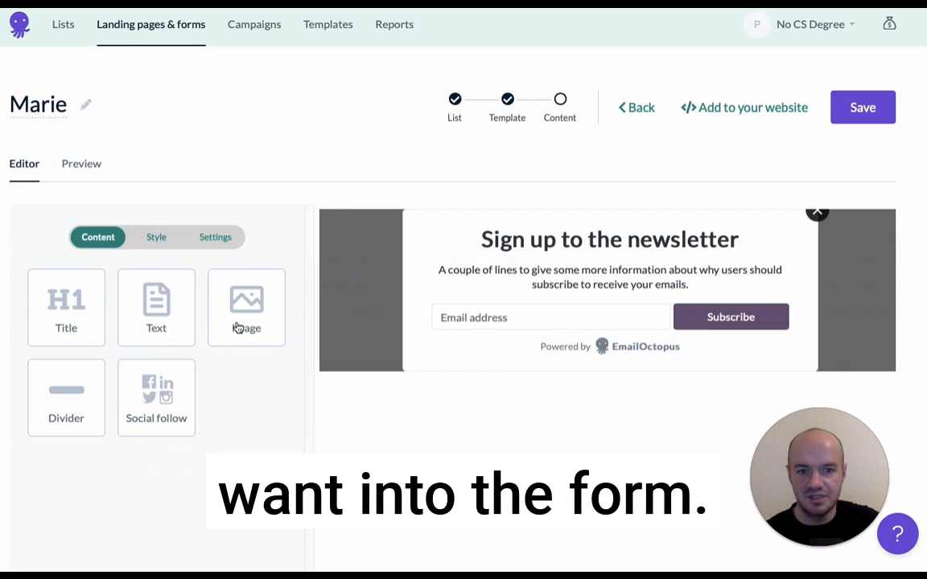
Step: Add an image block between the description and the email field and reduce its width to about half
drag(242, 325, 545, 312)
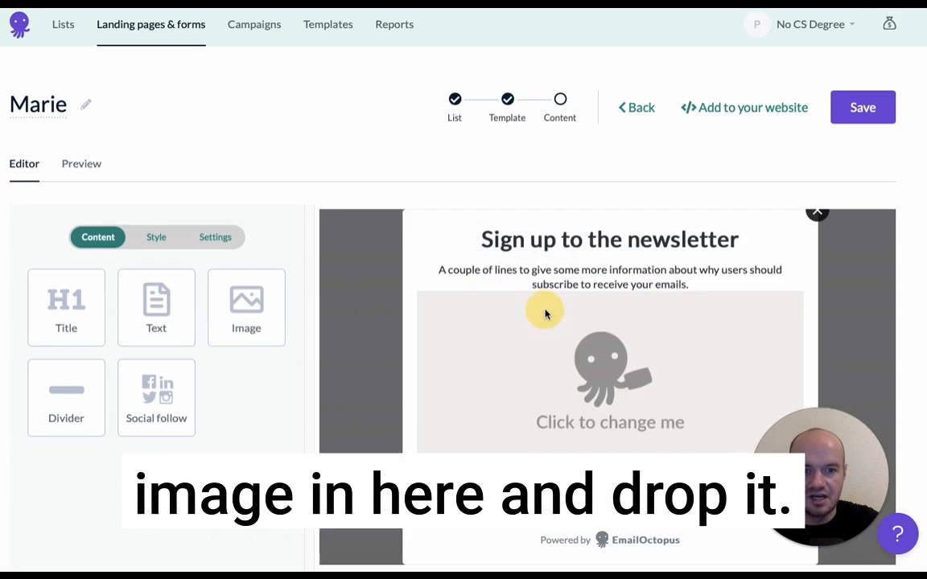
click(626, 376)
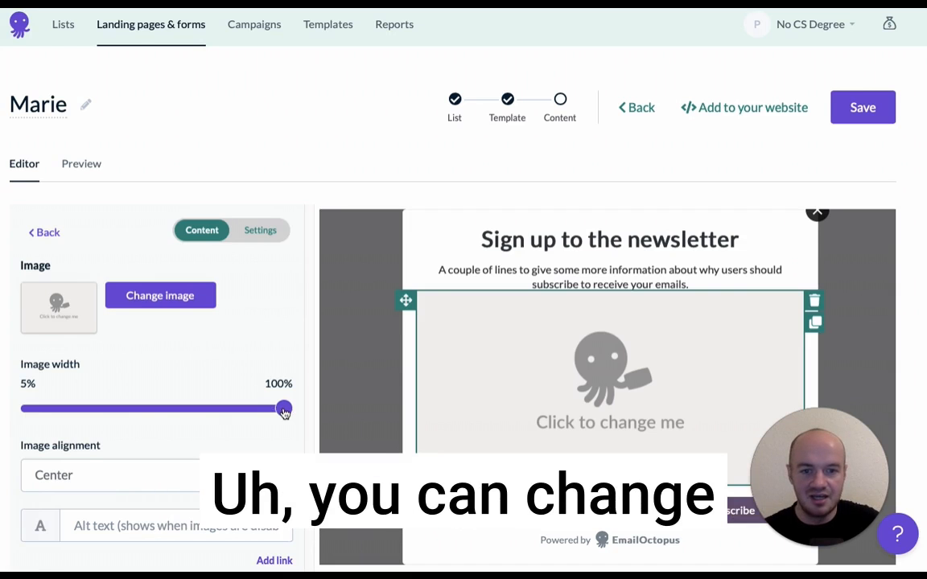
drag(284, 411, 151, 417)
scroll(170, 454, down, 1)
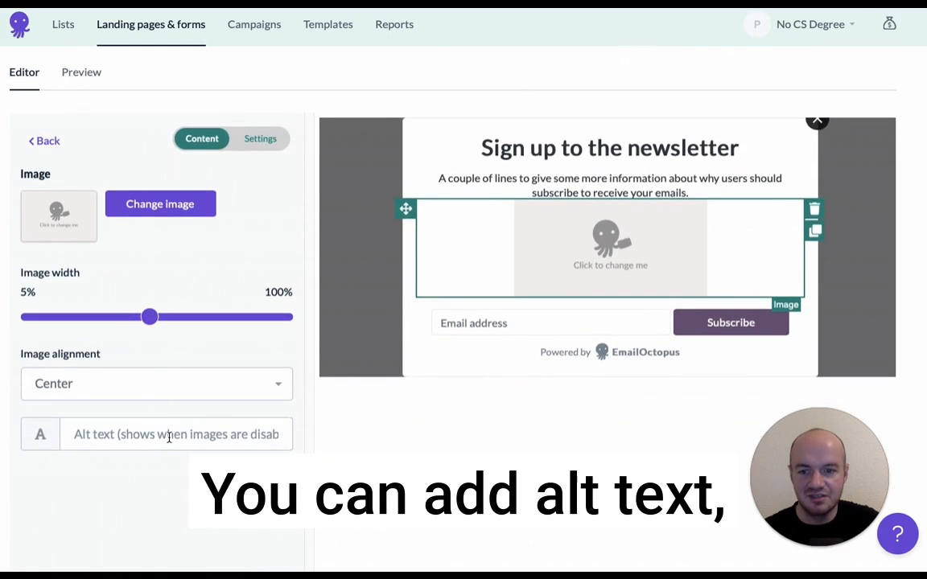
scroll(169, 437, up, 1)
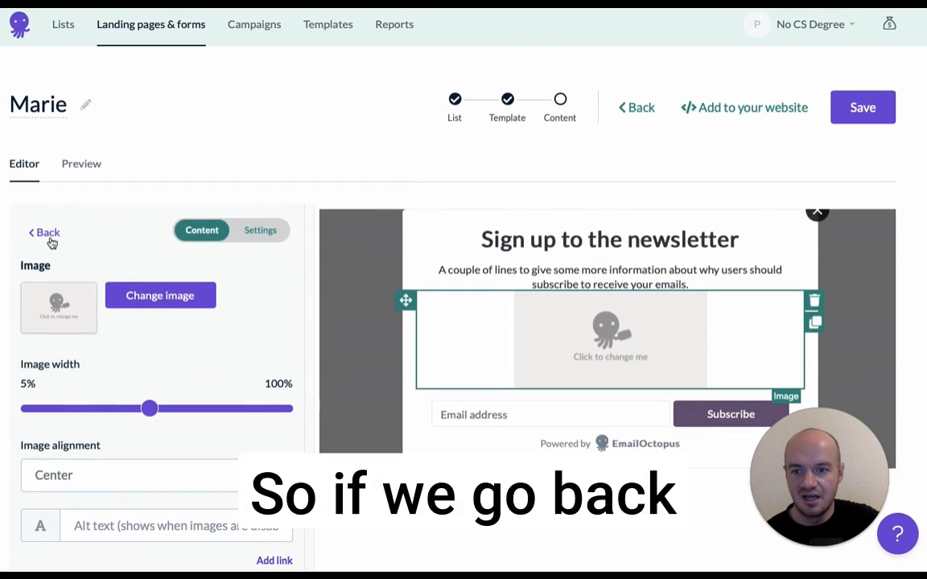
click(49, 240)
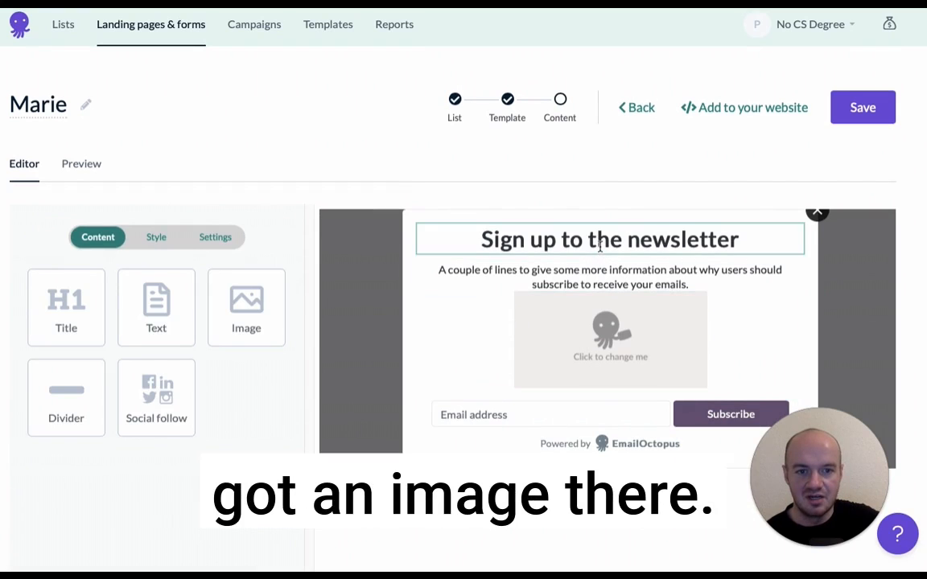
Step: Replace the form's title with "Get a remote job quick" and centre it
triple_click(600, 247)
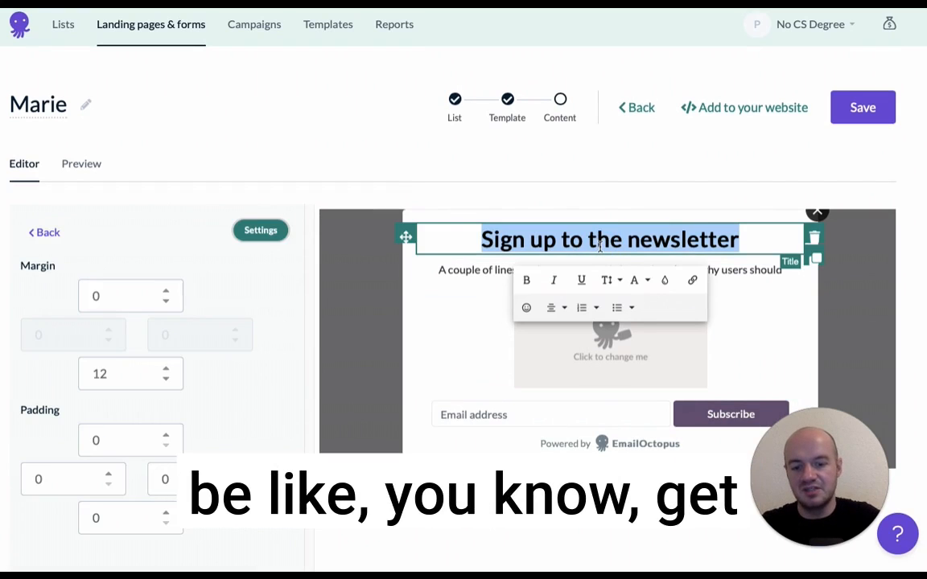
text(Get a )
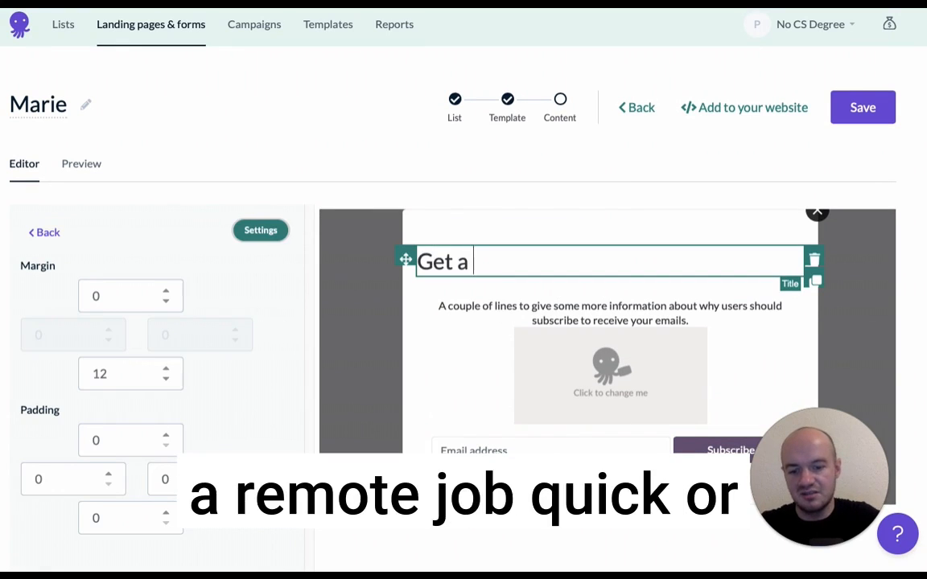
text(remote job quick)
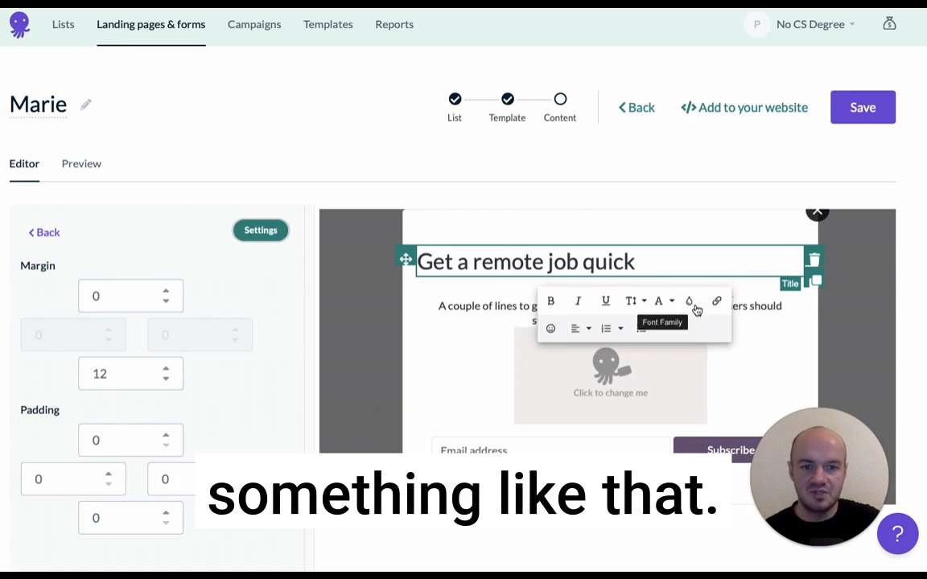
click(574, 328)
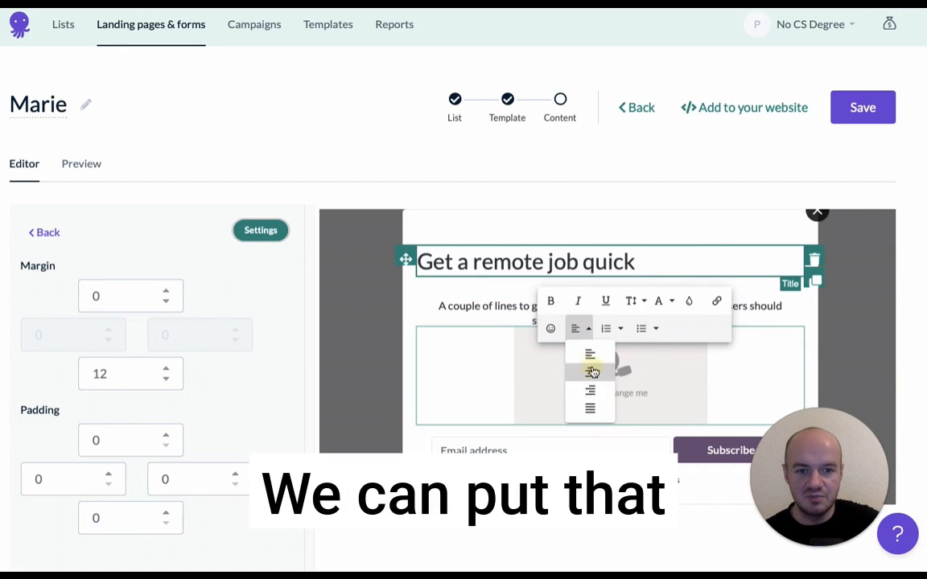
click(592, 371)
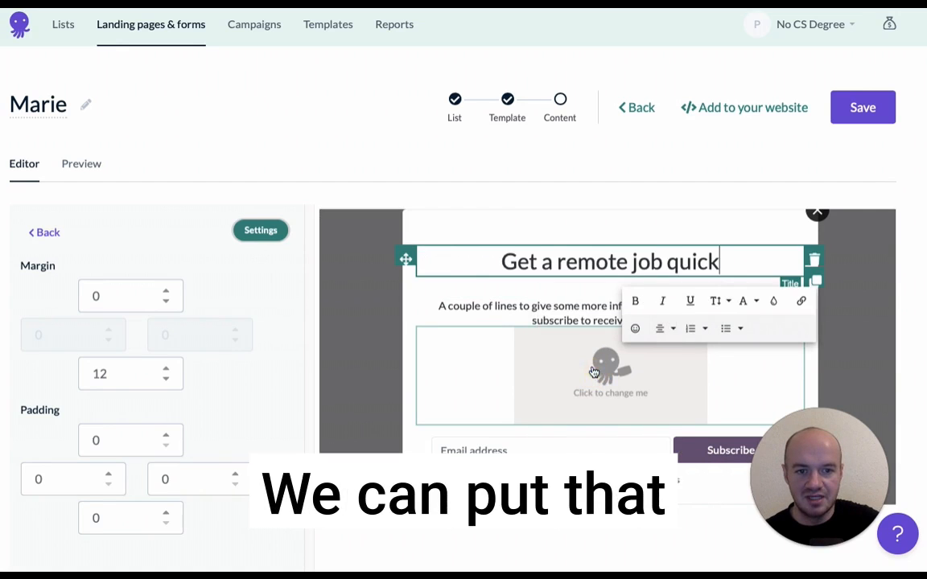
Step: Replace the description under the title with "99% of people don't unsubscribe"
triple_click(607, 312)
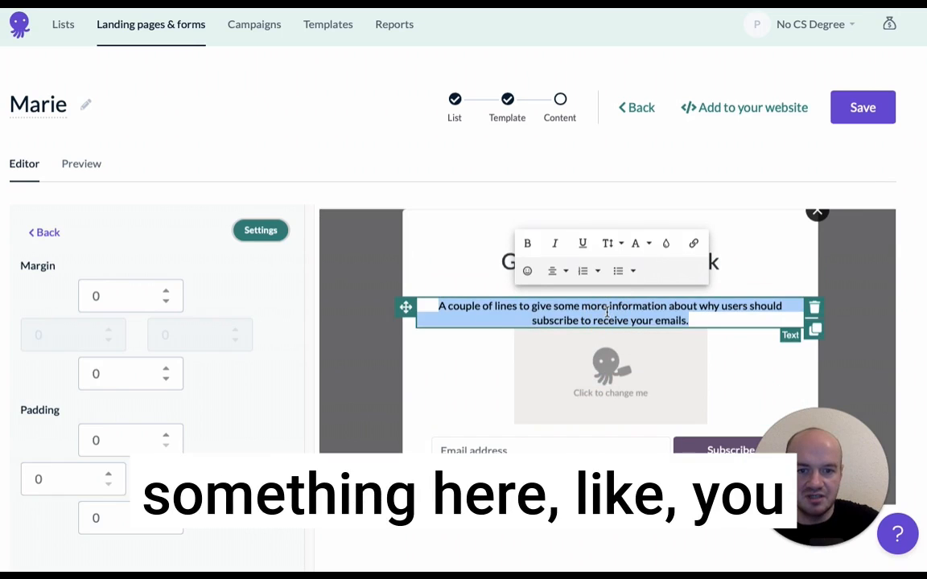
text(99)
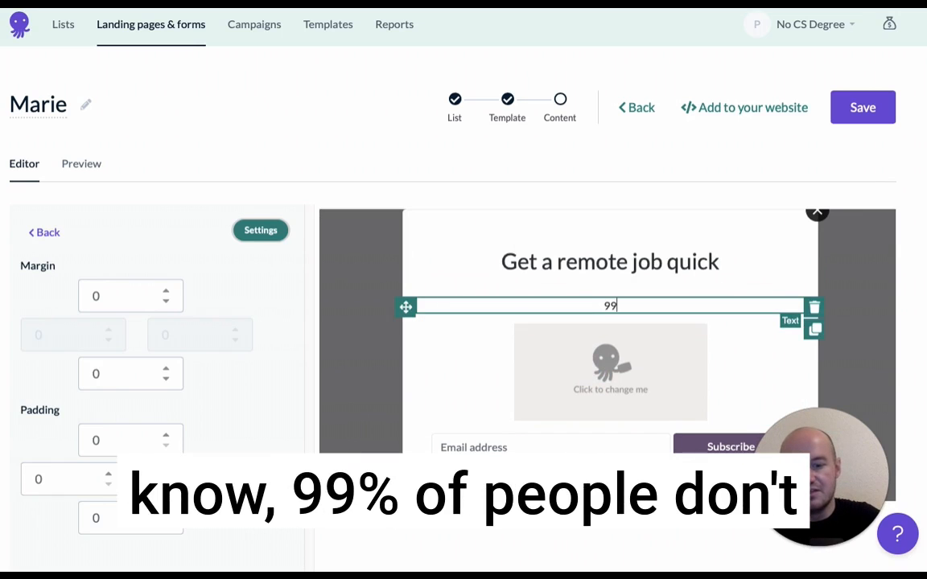
text(% of peop)
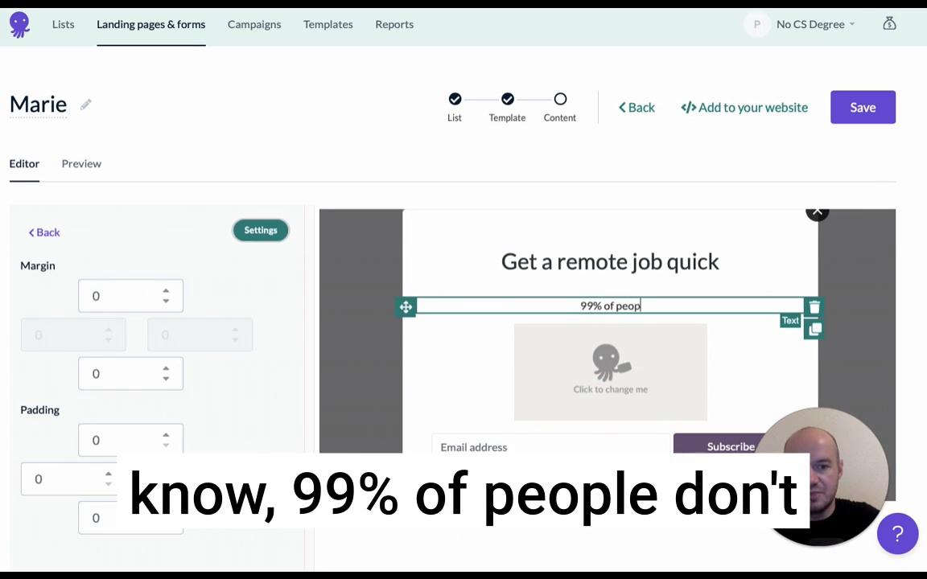
text(le don't)
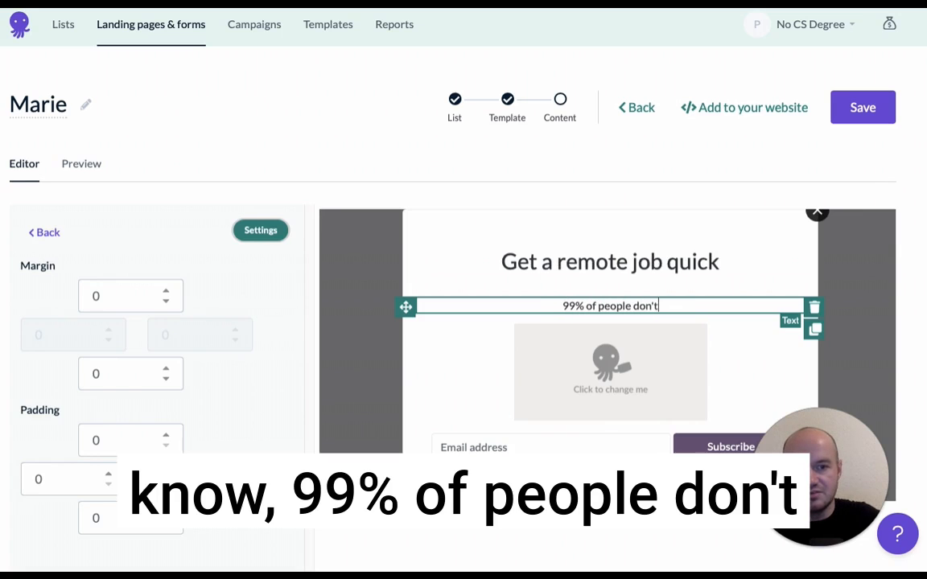
text( unsubscribe)
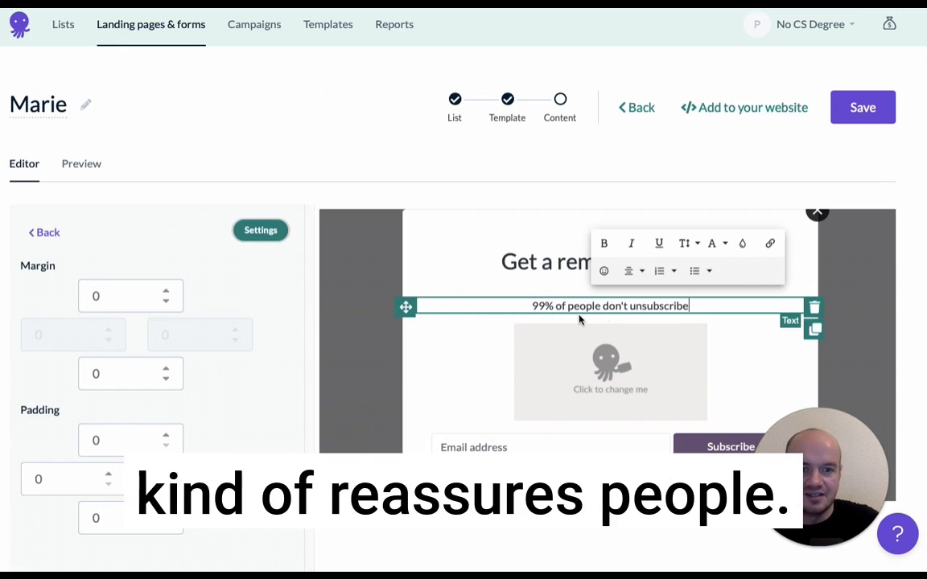
Step: Change the Subscribe button's background colour to green, #26951B
click(644, 448)
click(697, 452)
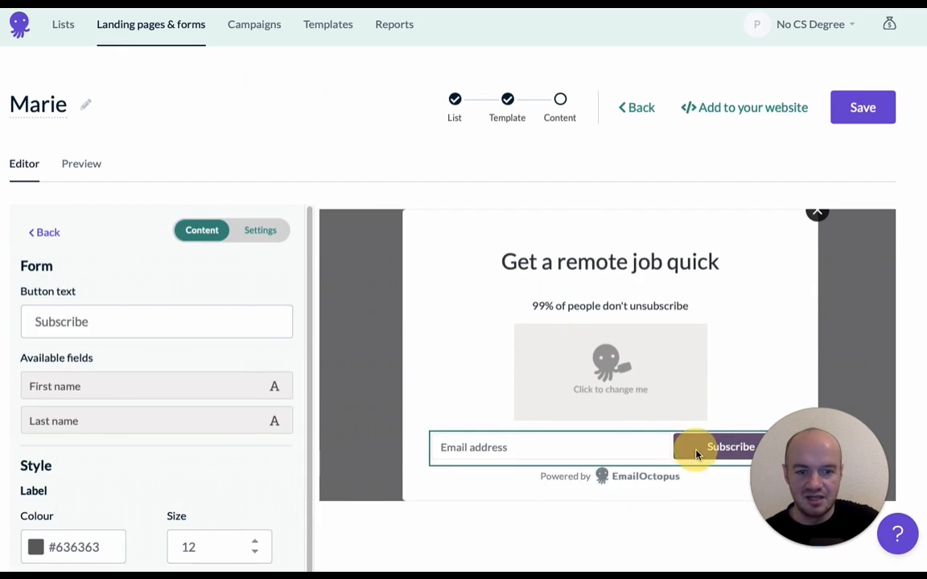
scroll(157, 362, down, 5)
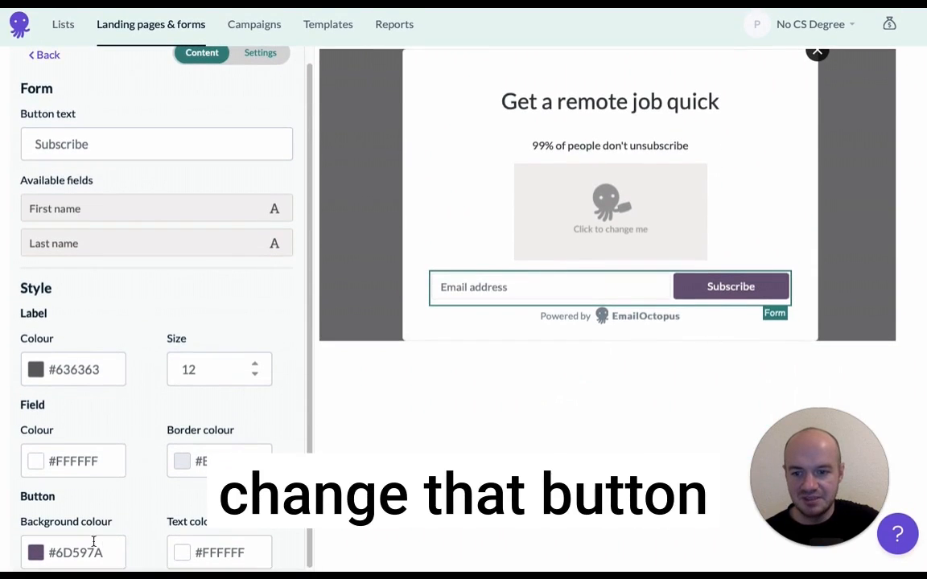
click(34, 555)
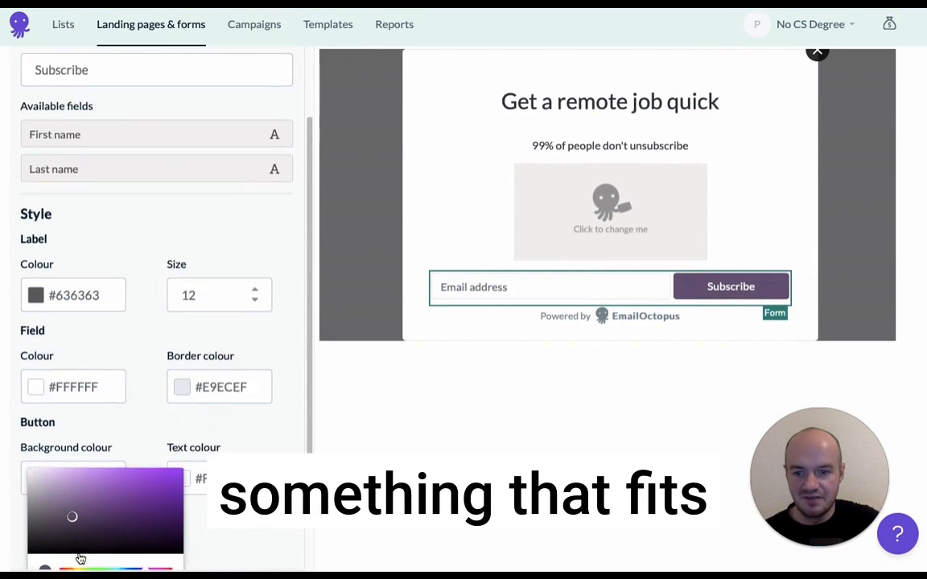
click(96, 512)
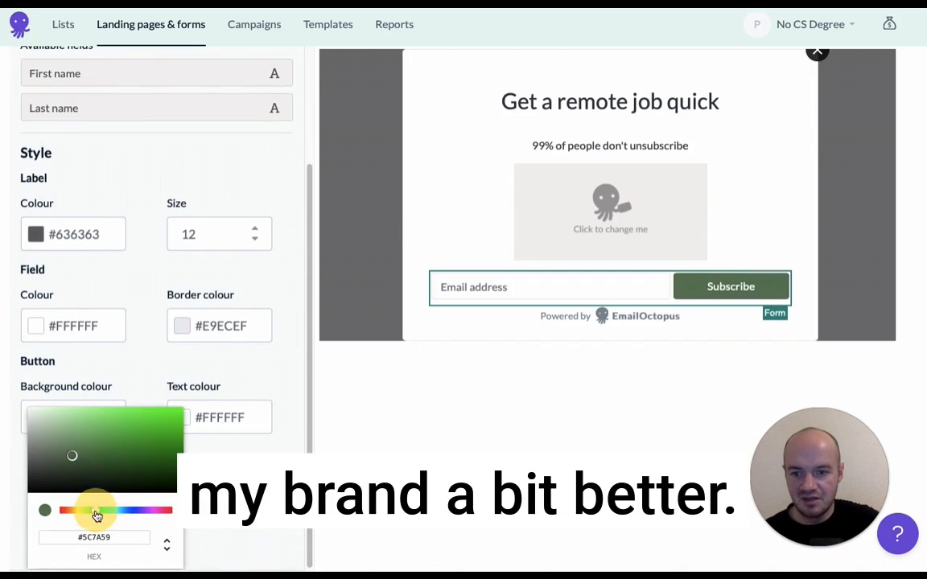
drag(72, 458, 157, 445)
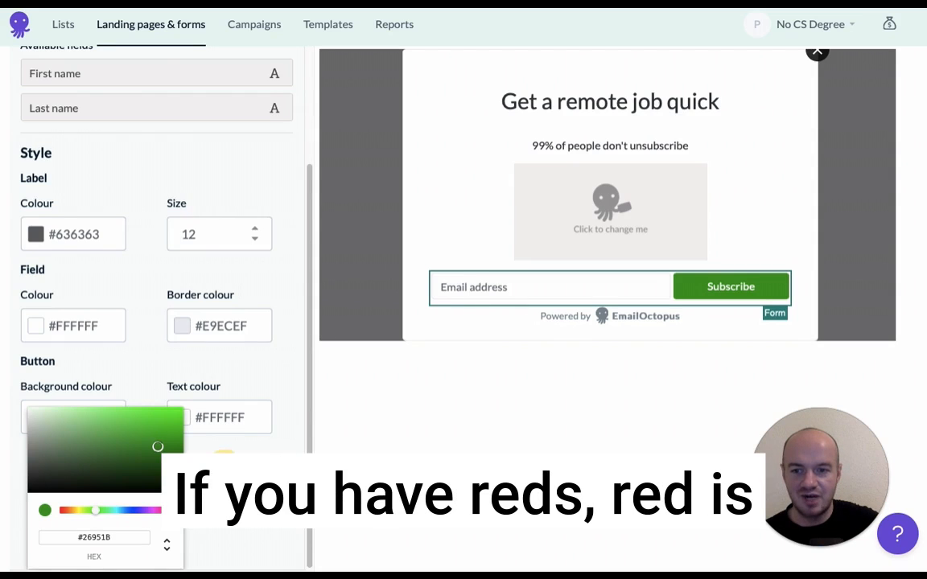
click(224, 461)
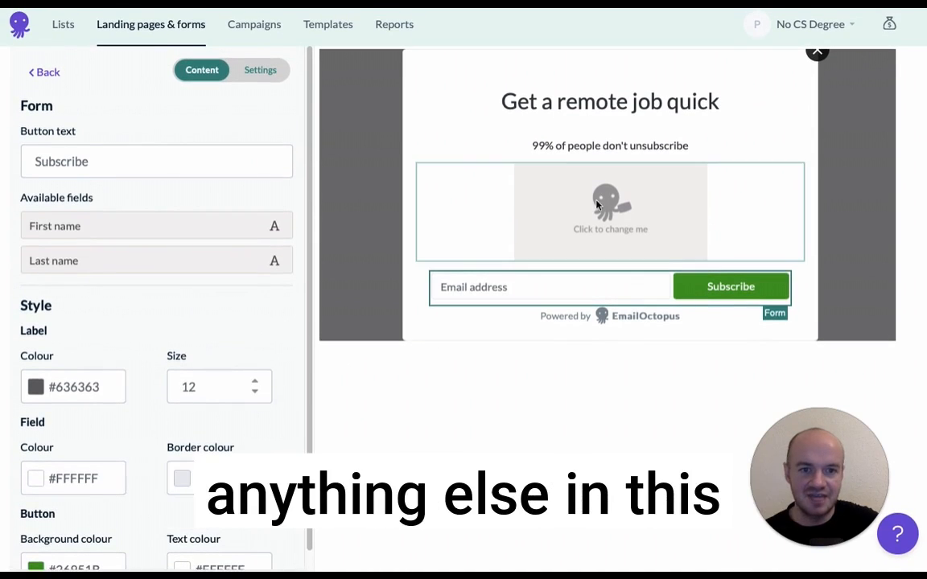
Step: Change the form's button text to "GET HIRED"
scroll(596, 206, up, 2)
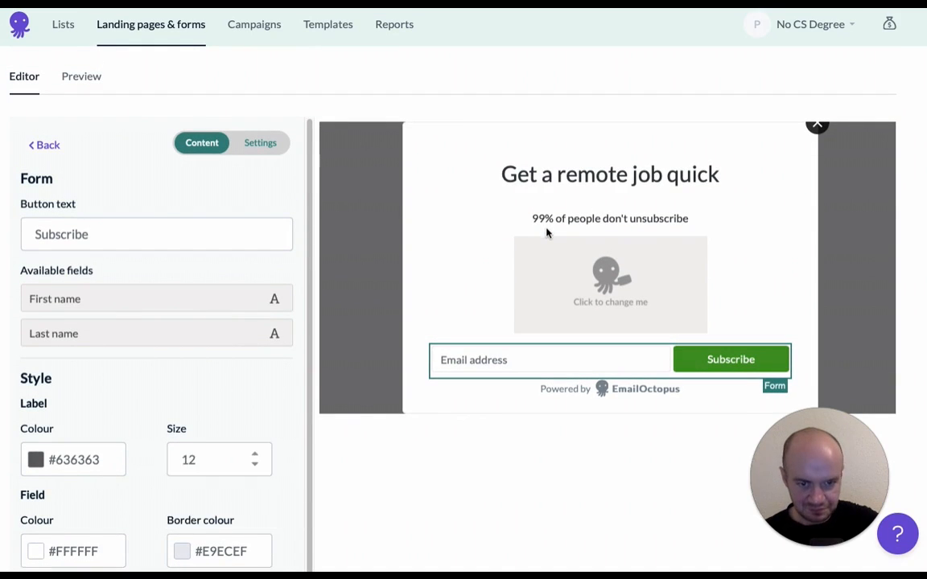
scroll(114, 335, up, 2)
double_click(100, 322)
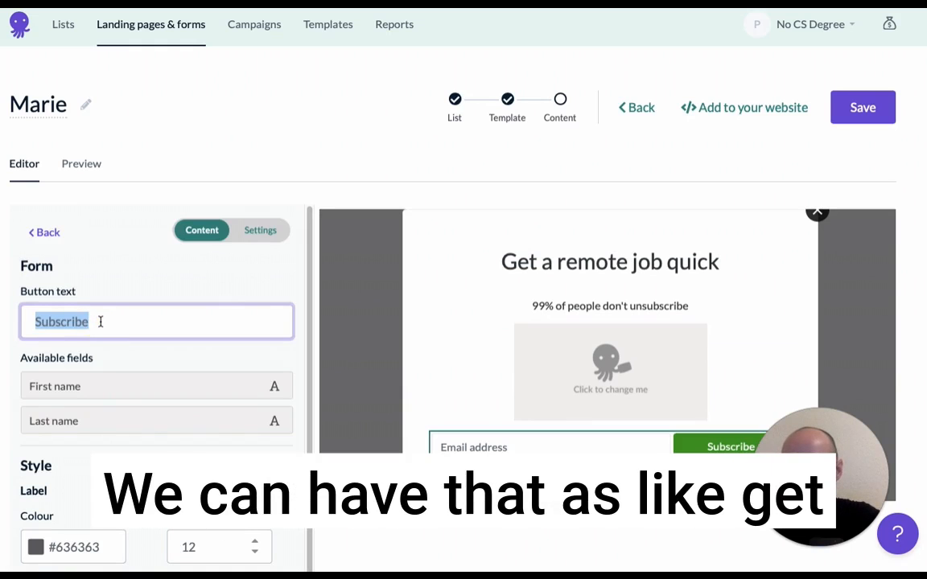
text(GET )
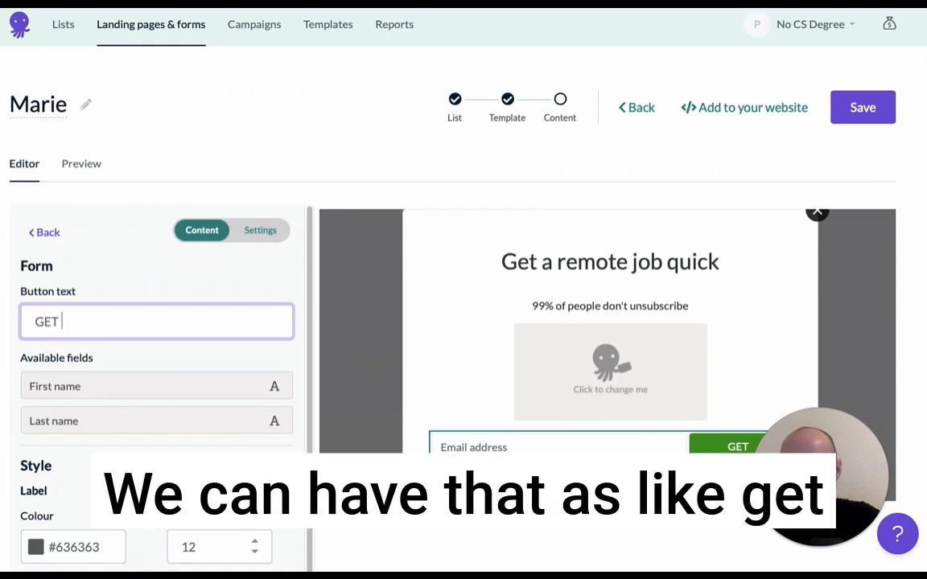
text(HIRED)
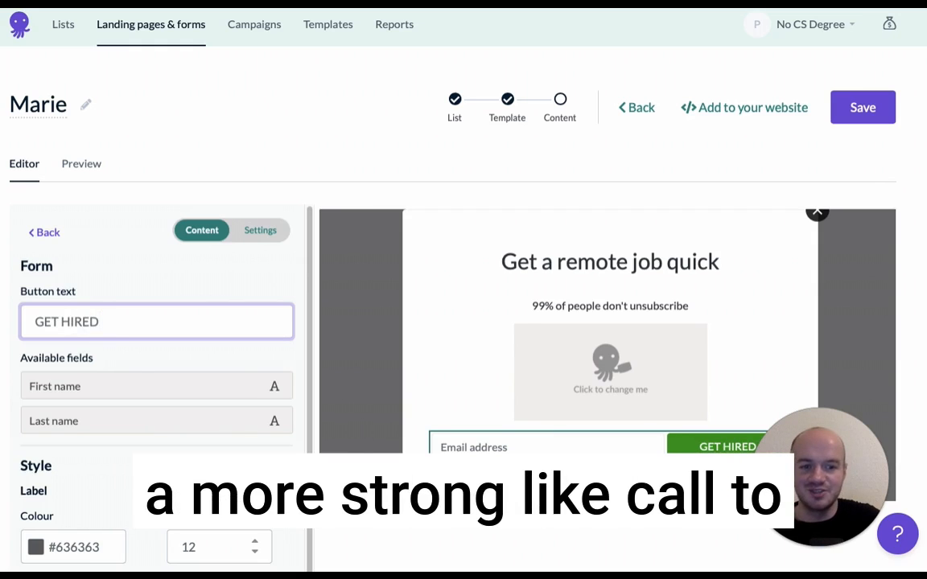
Step: Replace the form's button text with "SIGN UP NOW"
triple_click(98, 320)
text(SIG)
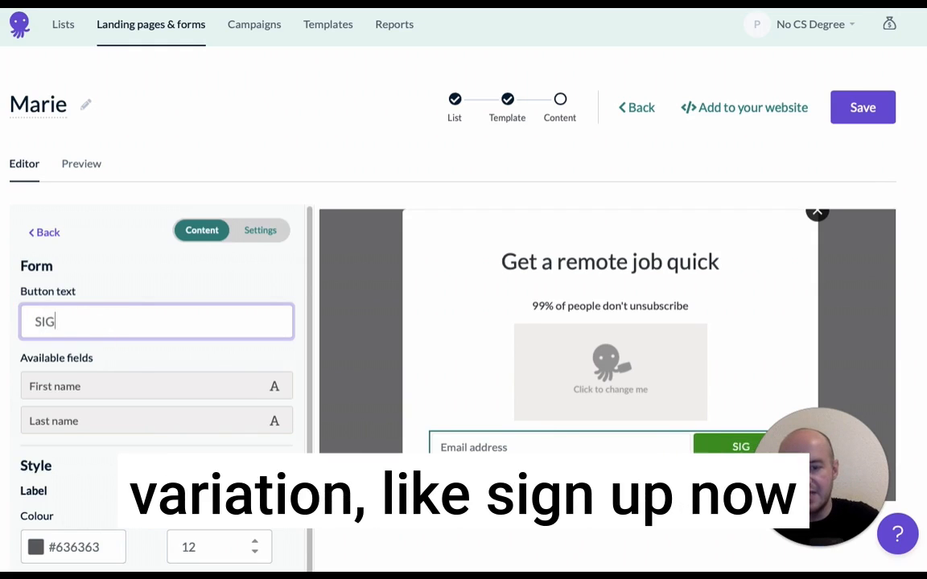
text(N UP NOW)
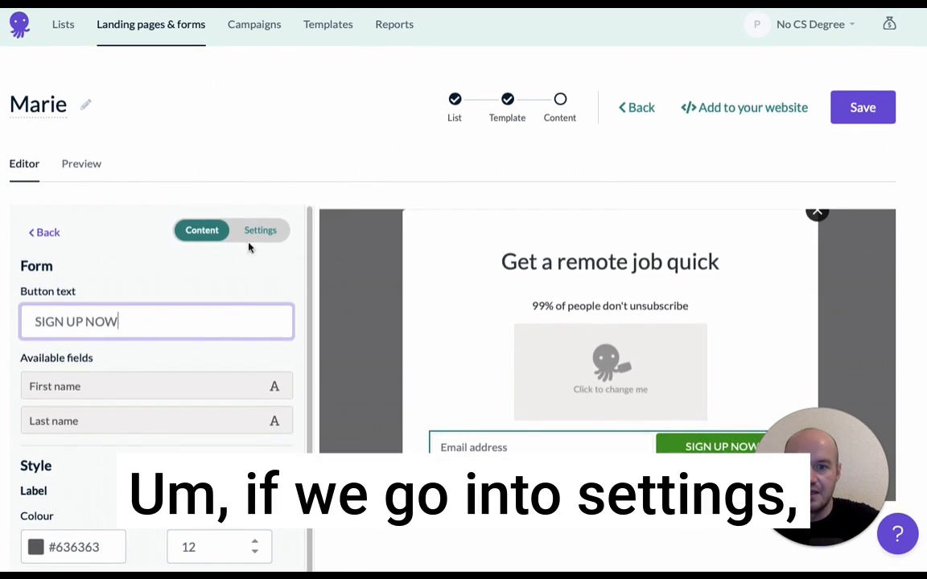
Step: Review the form block's margin and padding settings, then return to the list of content blocks
click(267, 232)
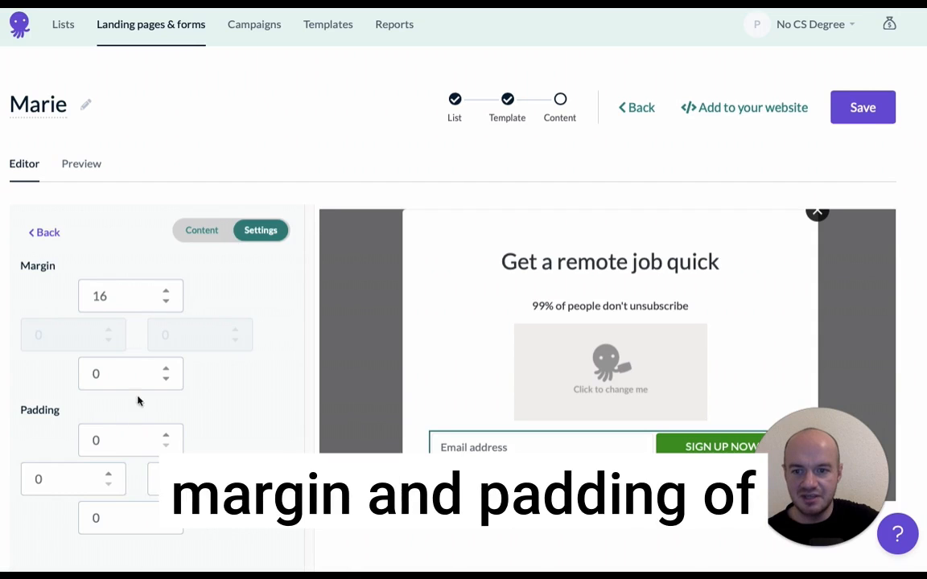
scroll(133, 419, down, 1)
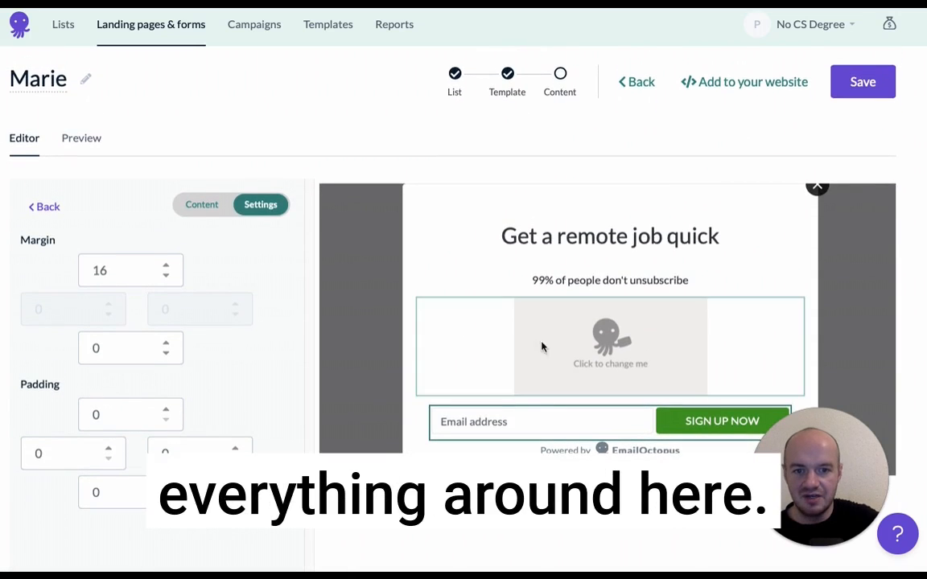
click(49, 208)
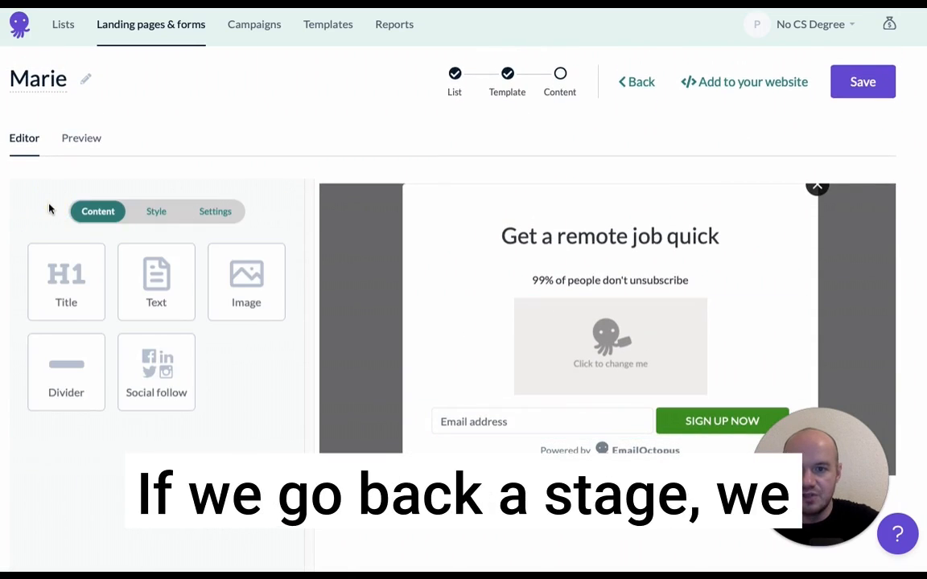
Step: Set the form's default font to Helvetica in its style options
click(157, 212)
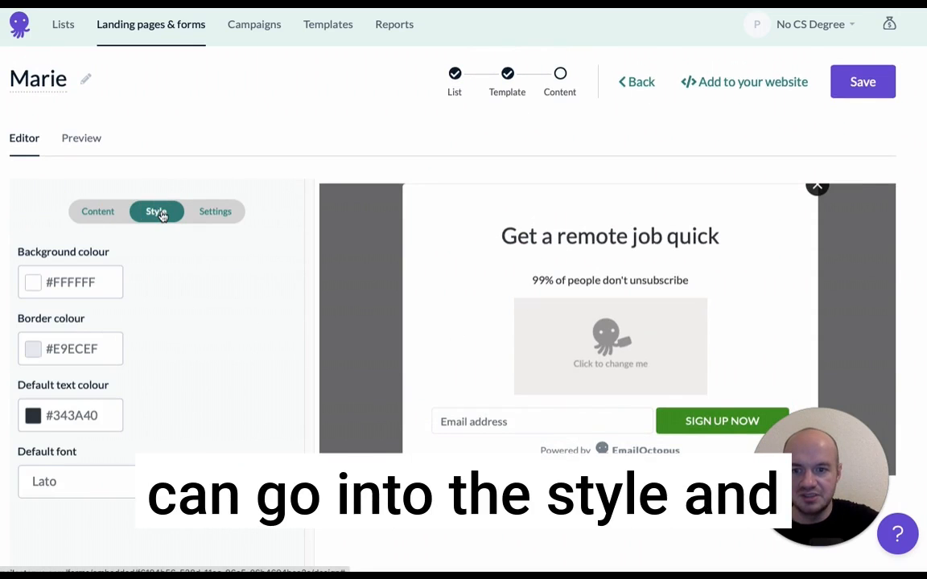
scroll(164, 369, down, 1)
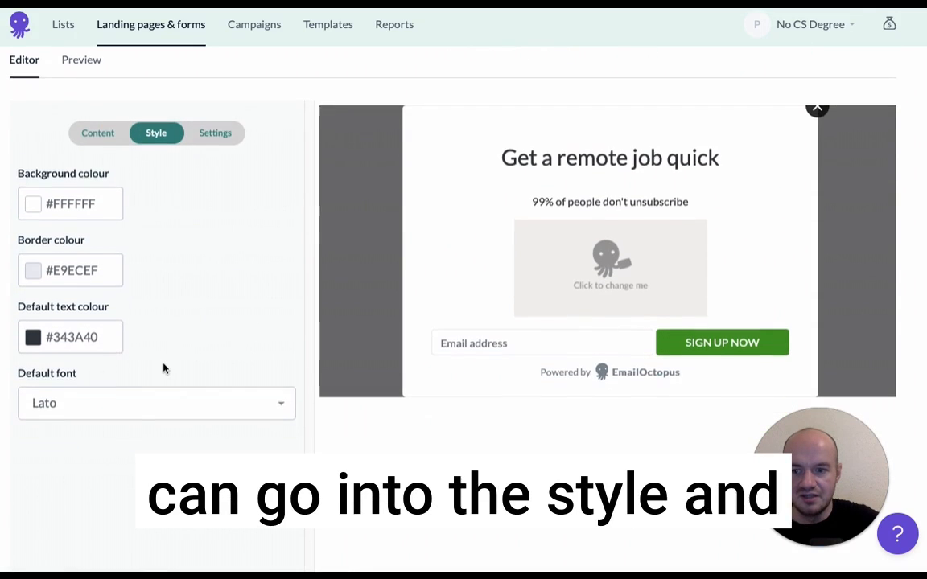
click(198, 406)
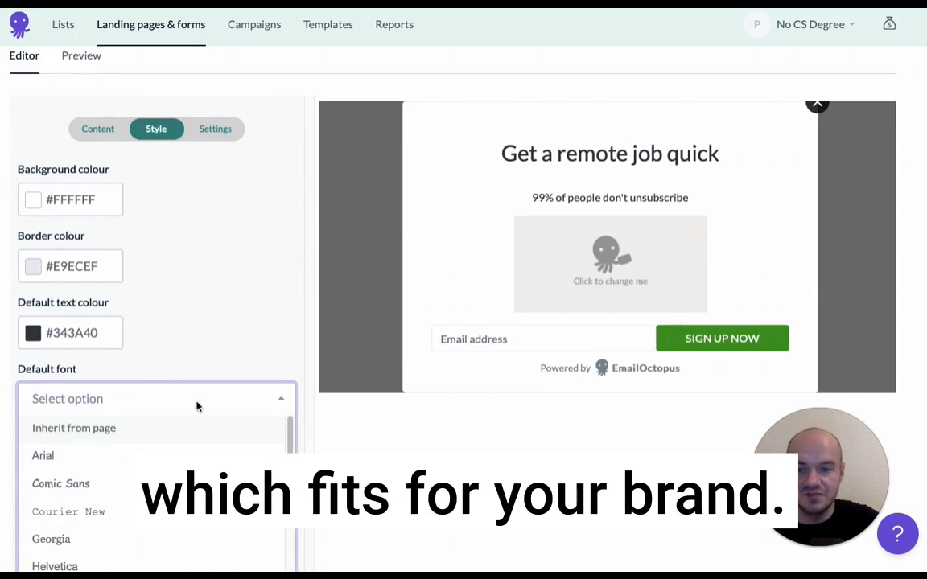
scroll(196, 375, down, 1)
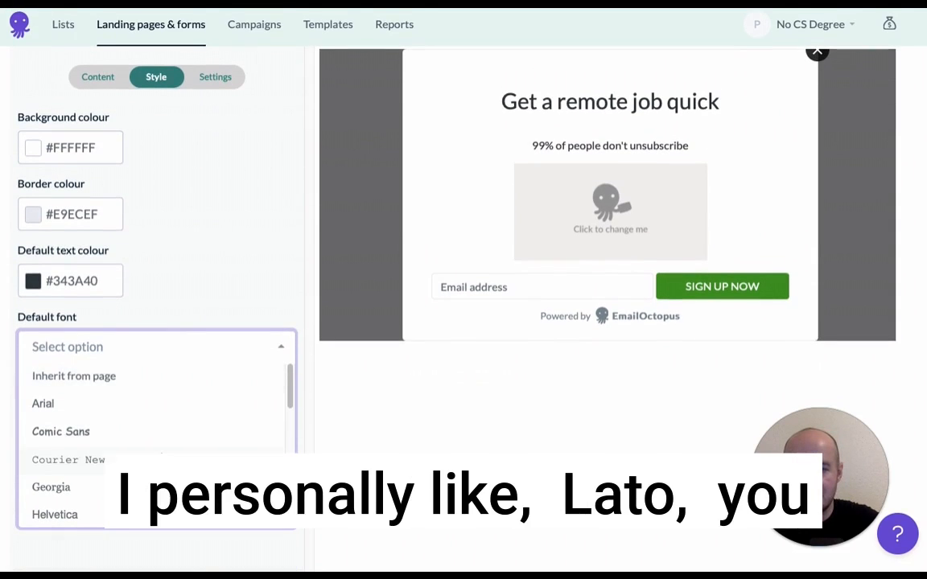
scroll(161, 454, down, 1)
scroll(121, 442, down, 2)
scroll(120, 443, up, 2)
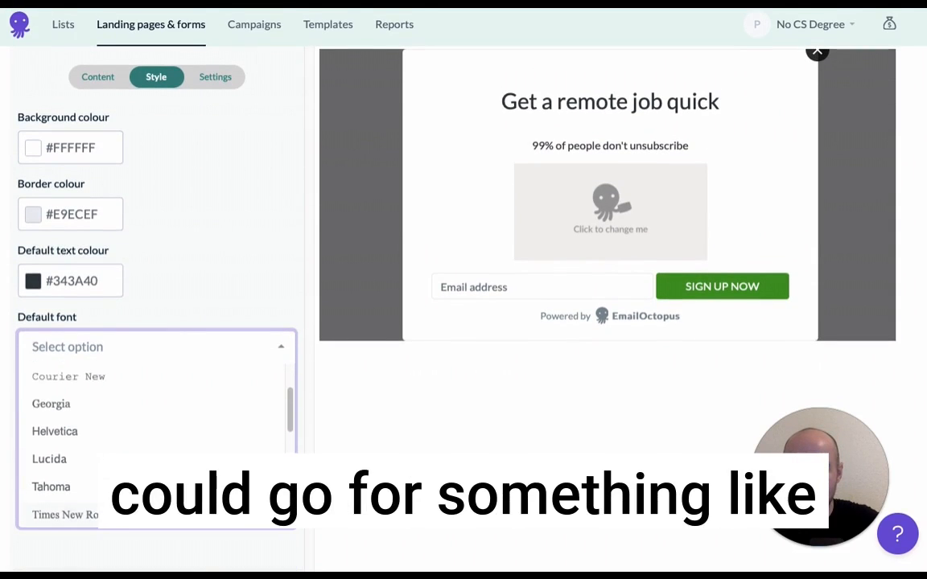
click(102, 442)
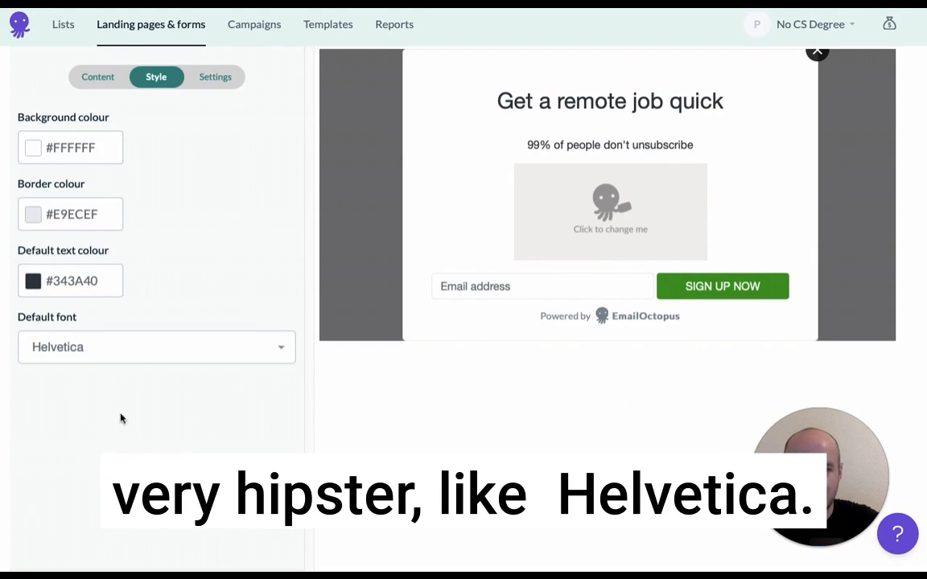
Step: Change the form's default font to Comic Sans
click(128, 345)
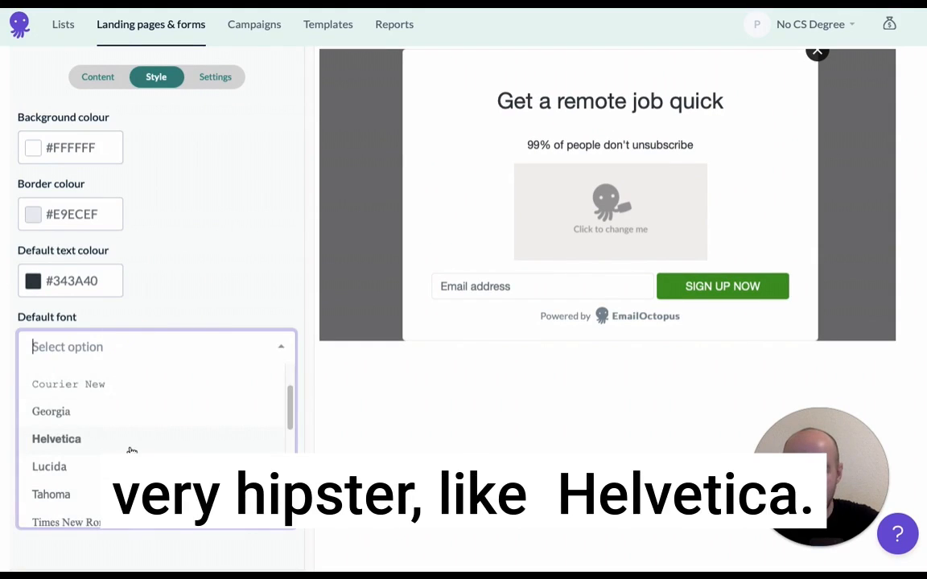
scroll(131, 451, down, 5)
scroll(131, 454, down, 2)
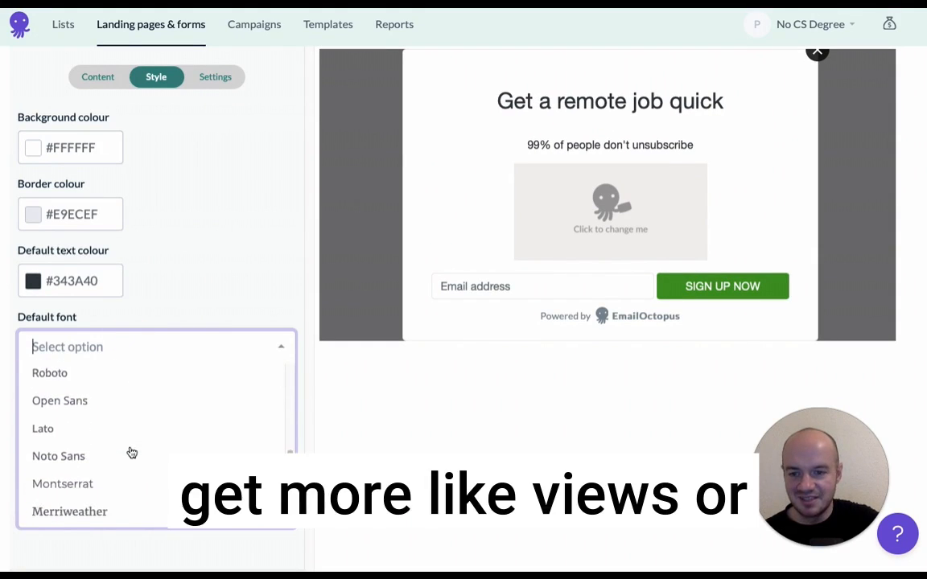
scroll(131, 453, up, 4)
scroll(131, 453, up, 3)
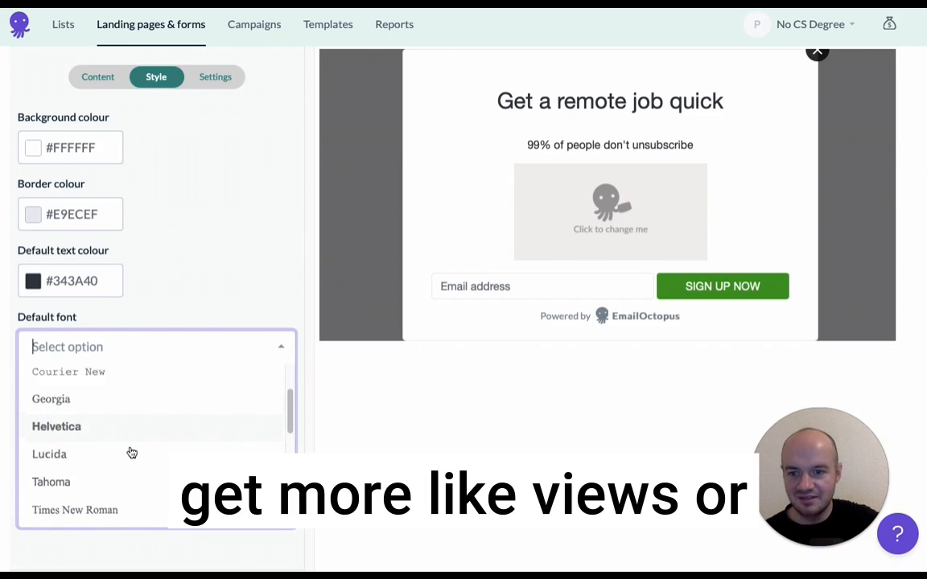
click(113, 432)
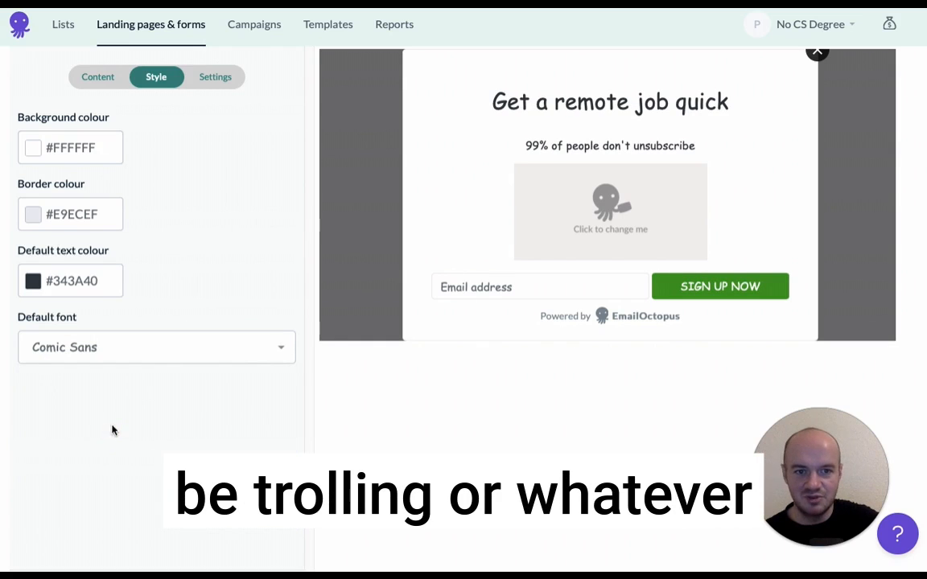
click(138, 351)
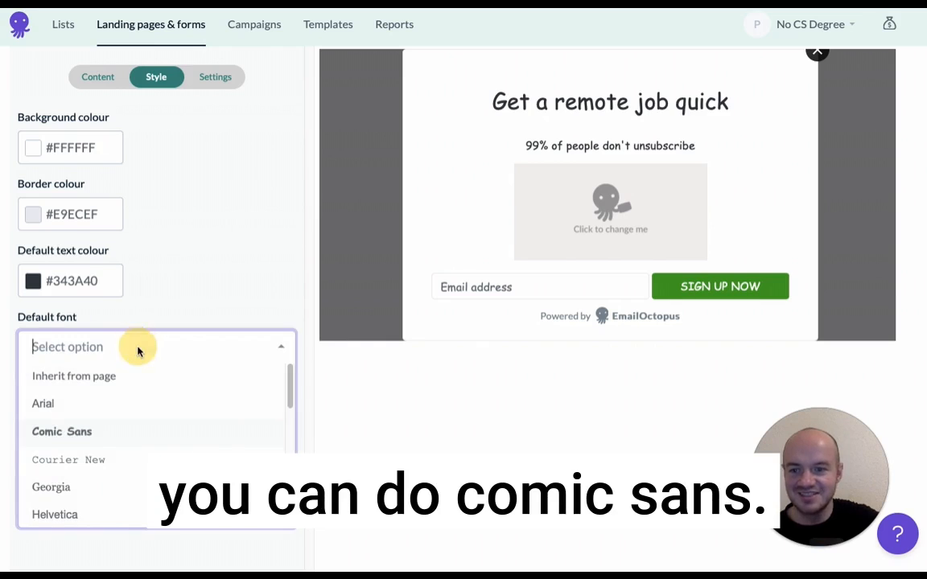
scroll(131, 435, down, 4)
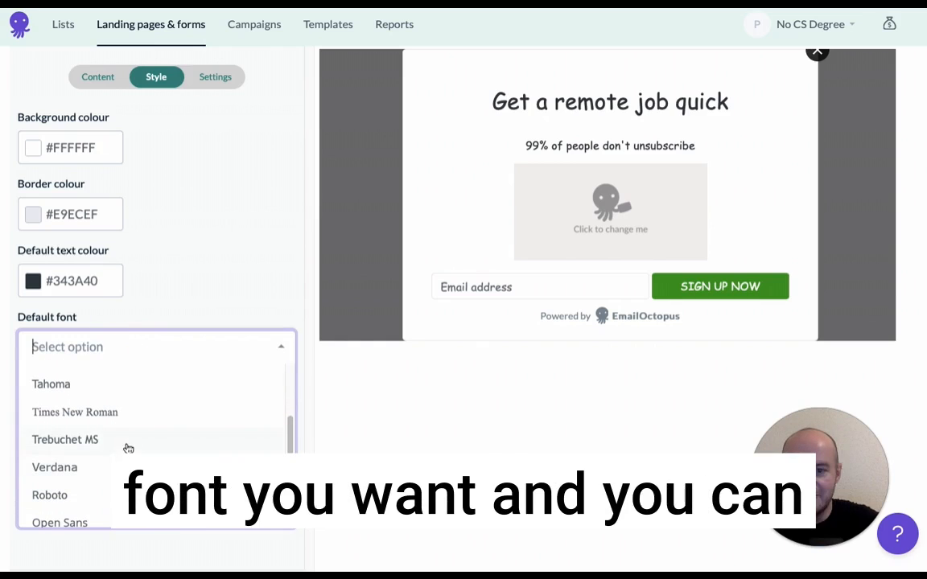
click(143, 278)
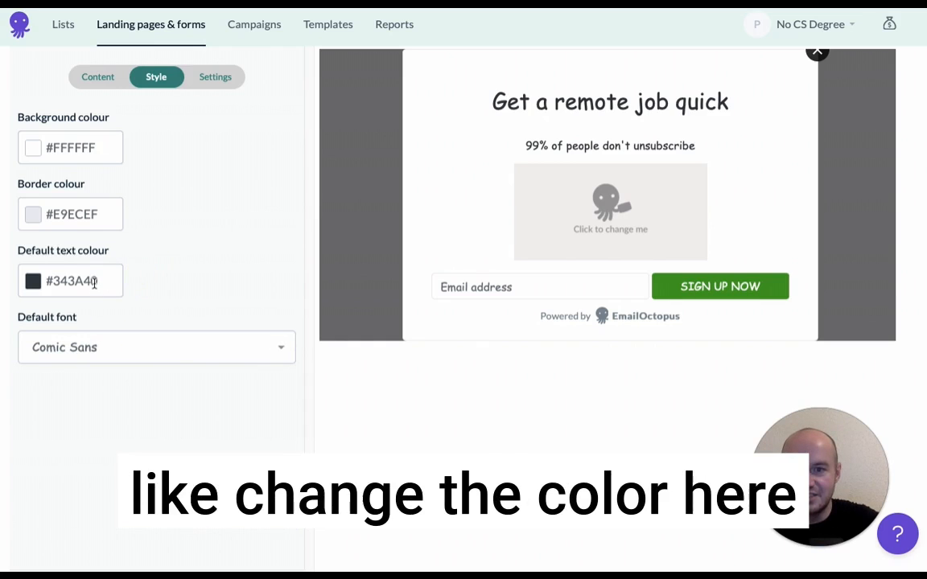
Step: Change the form's background colour to blue, #263FD1
scroll(88, 231, up, 1)
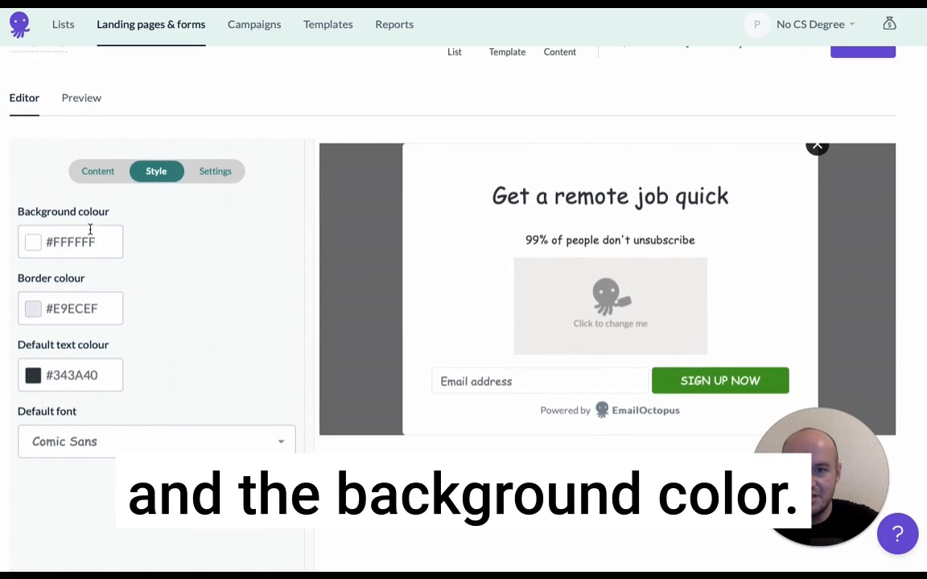
click(34, 245)
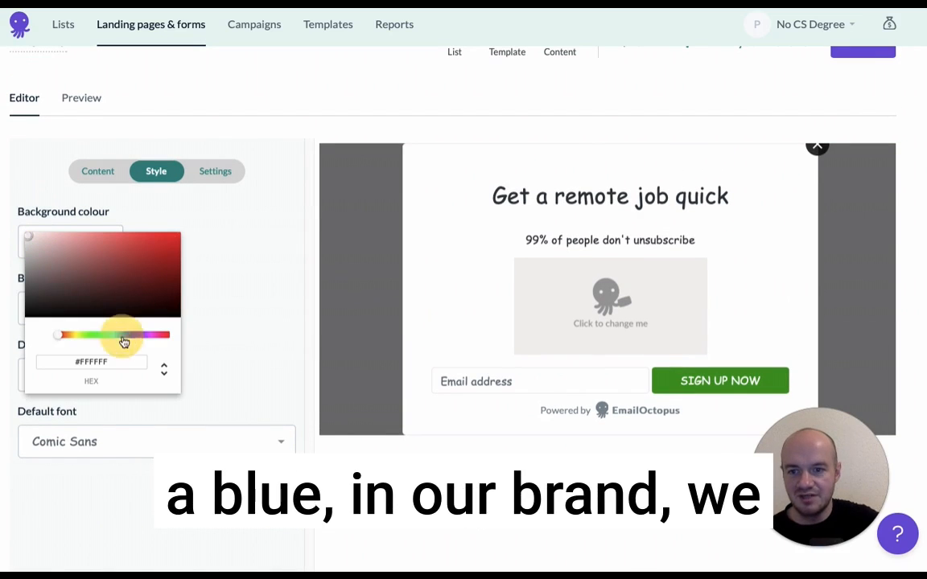
click(129, 335)
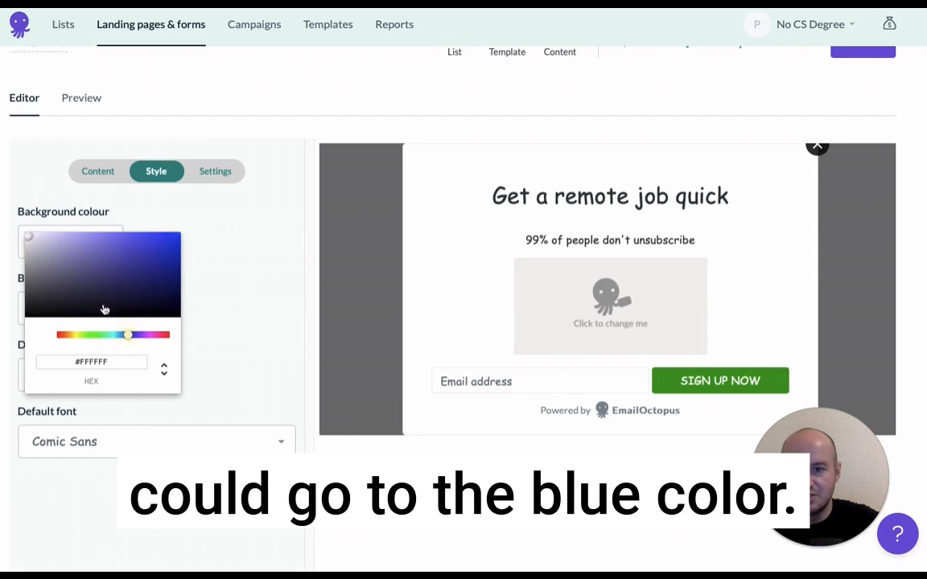
drag(90, 261, 157, 249)
click(197, 254)
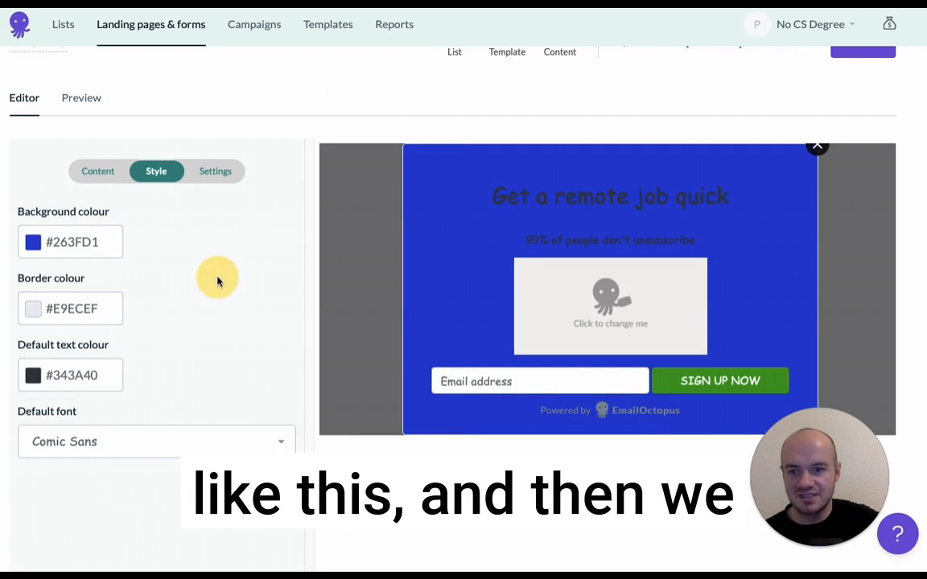
Step: Set the form's default text colour to near-white, #FAFCFF
click(33, 374)
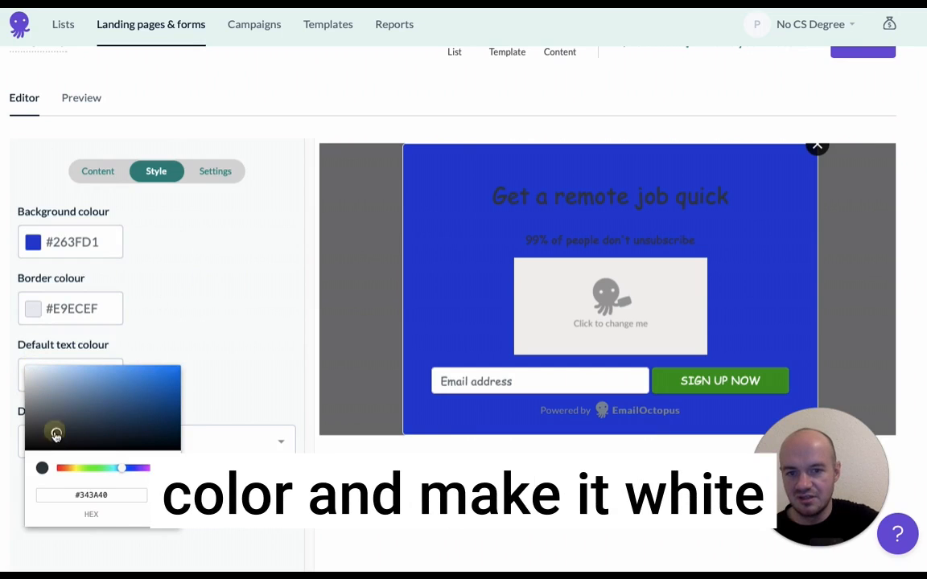
mouse_move(56, 435)
mouse_down()
mouse_move(41, 378)
mouse_move(28, 368)
mouse_up()
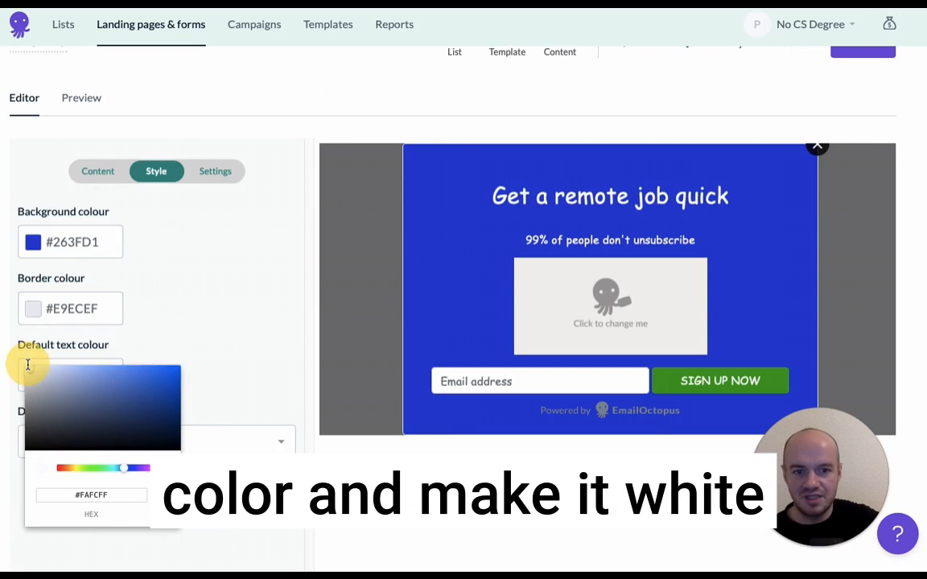
click(177, 340)
Step: Switch the form's default font back to Lato
scroll(177, 339, down, 1)
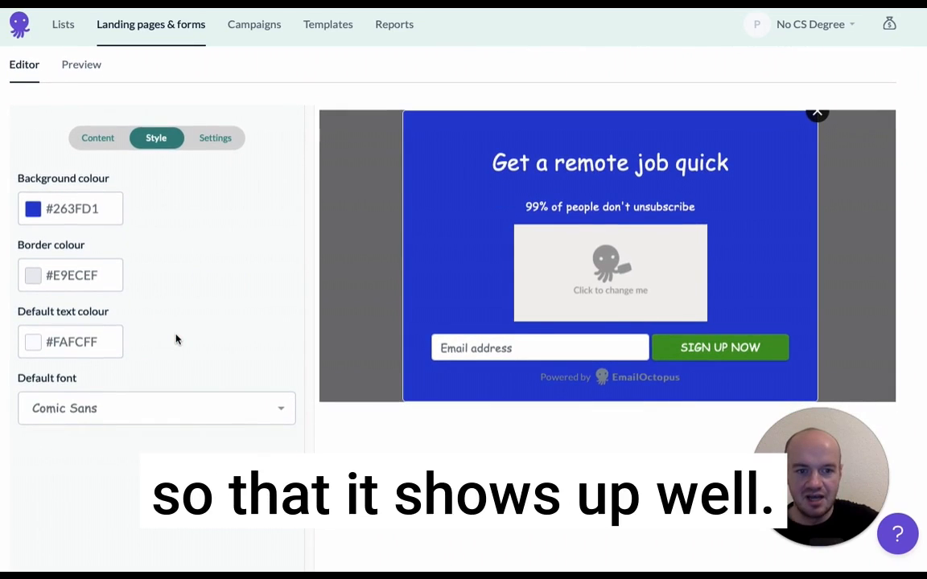
click(248, 414)
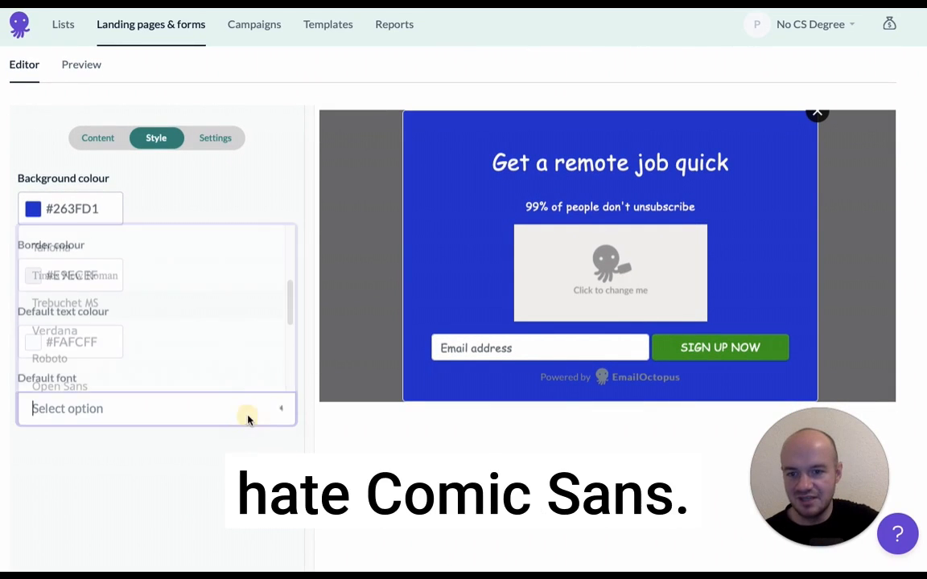
scroll(207, 352, down, 3)
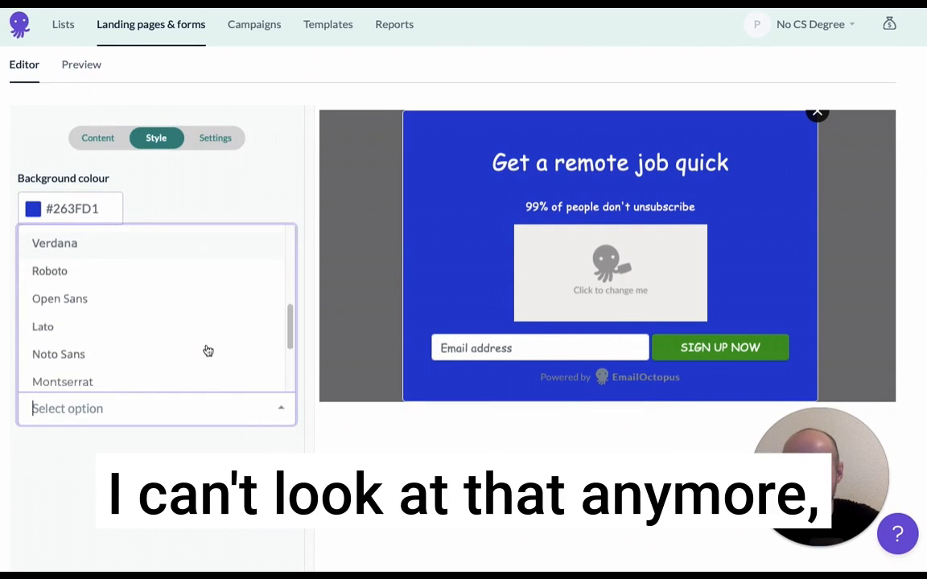
click(141, 282)
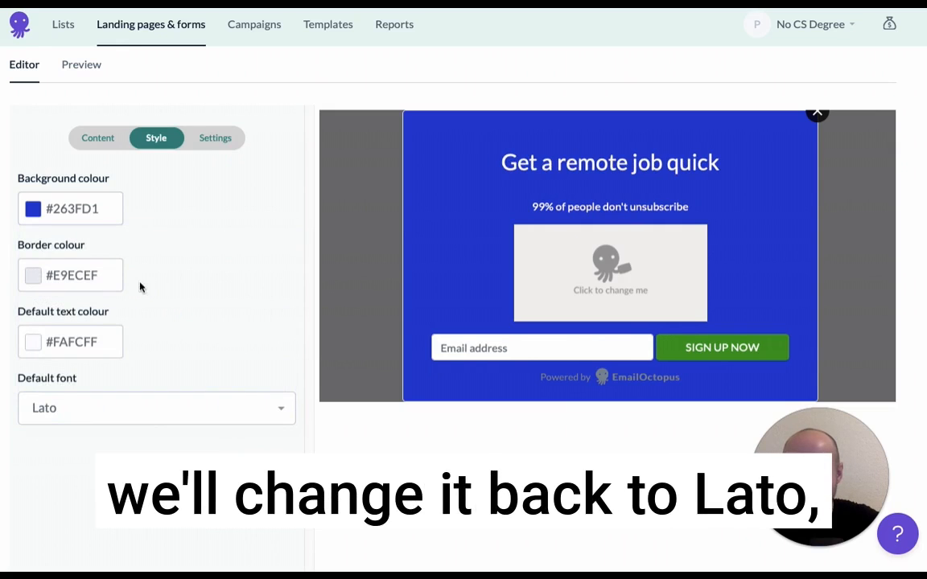
Step: In the form's settings, replace the success message shown after subscribing with "Great choice!"
scroll(235, 323, up, 2)
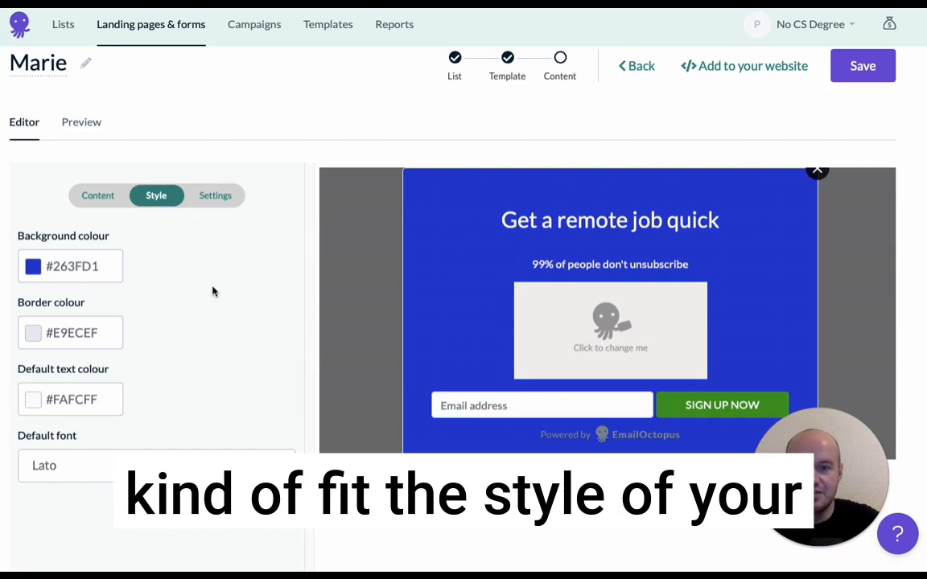
click(215, 195)
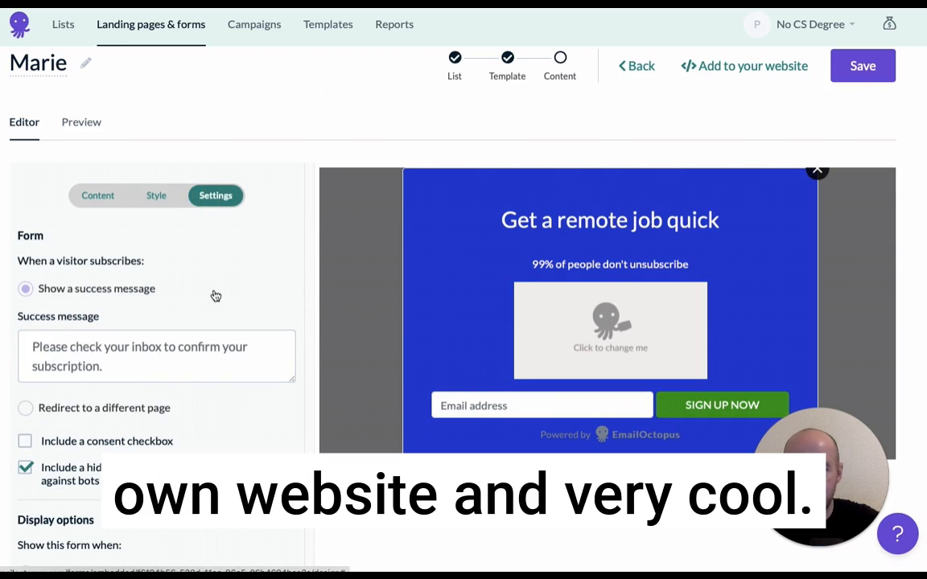
scroll(214, 291, down, 1)
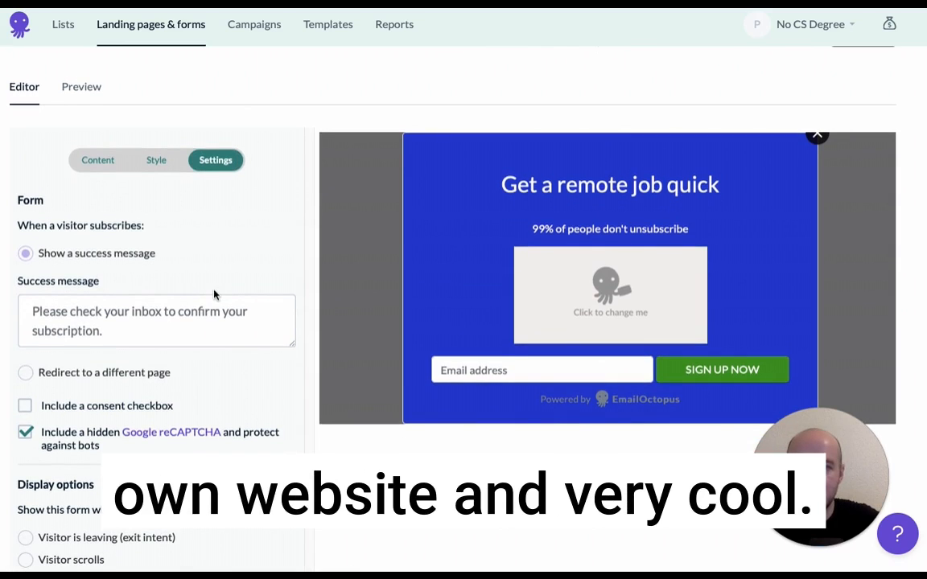
scroll(215, 293, down, 1)
scroll(214, 295, down, 1)
scroll(214, 289, up, 2)
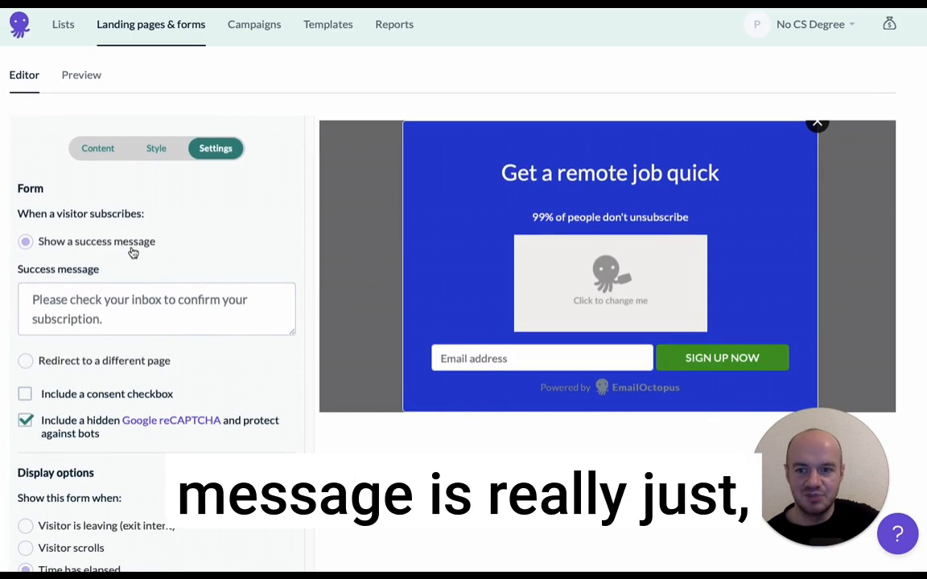
click(114, 318)
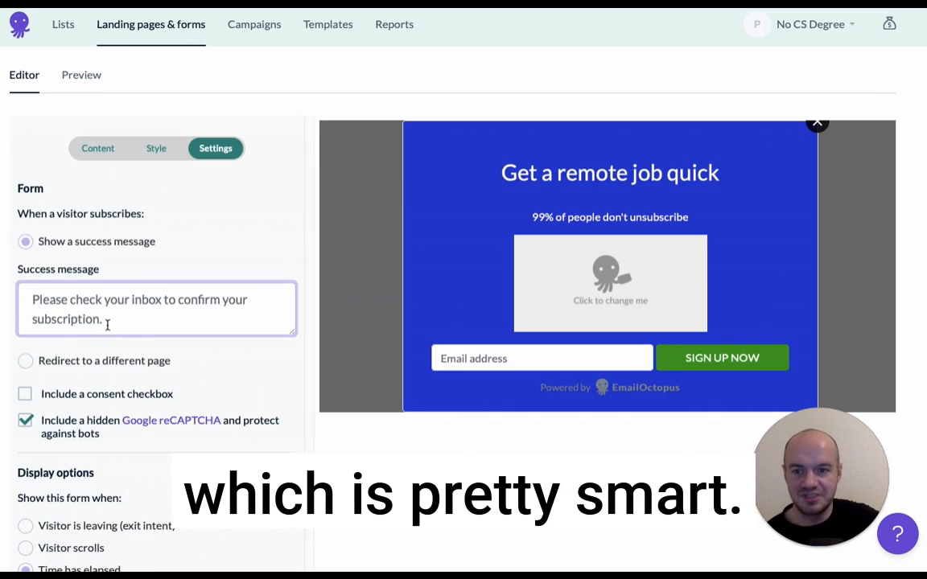
drag(107, 322, 10, 290)
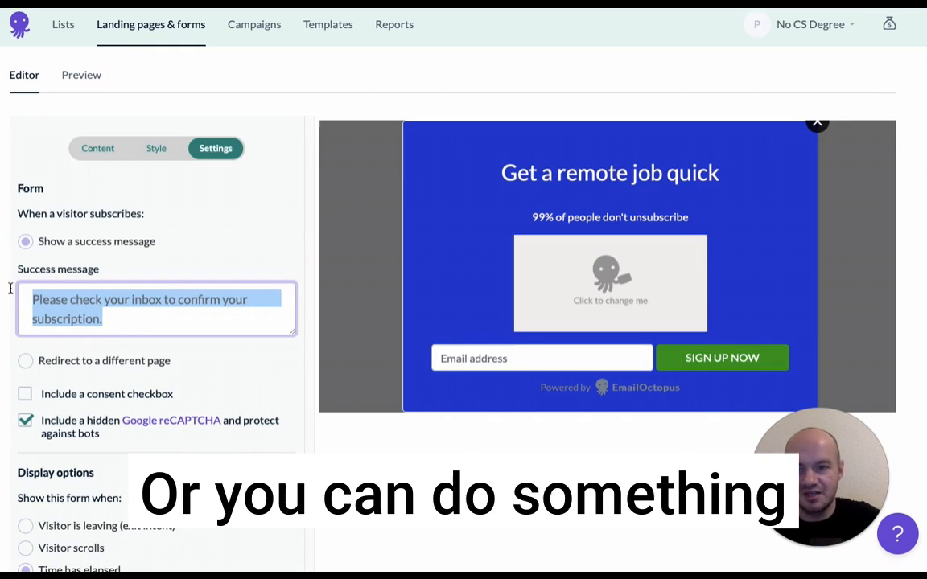
text(Y)
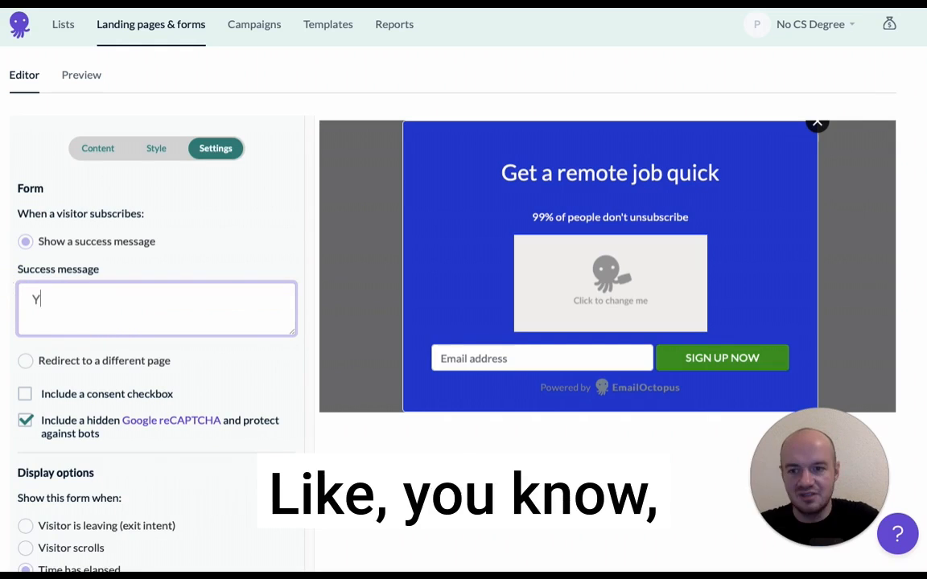
key(BackSpace)
text(Great choice!)
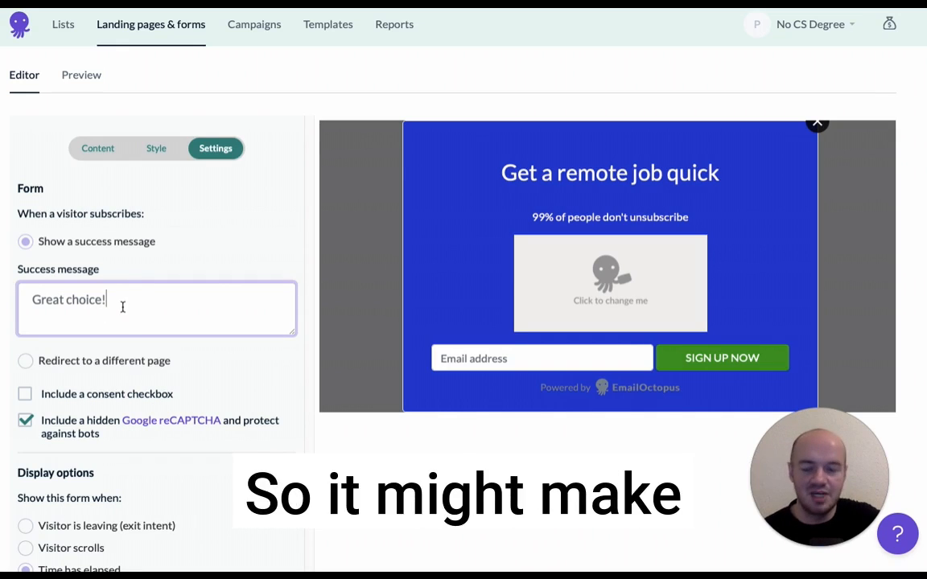
Step: Set the form to redirect new subscribers to a different page and open the redirect URL for editing
click(25, 363)
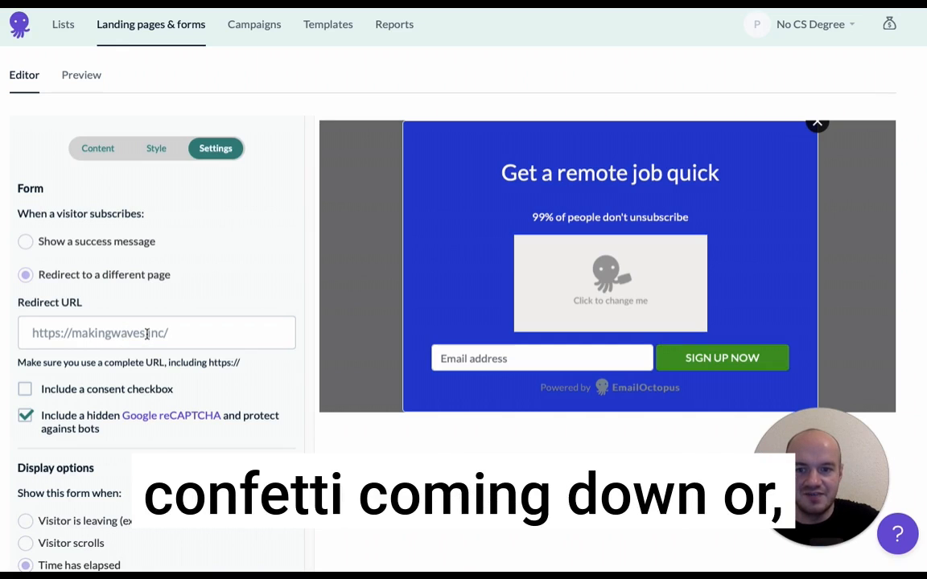
scroll(157, 334, down, 1)
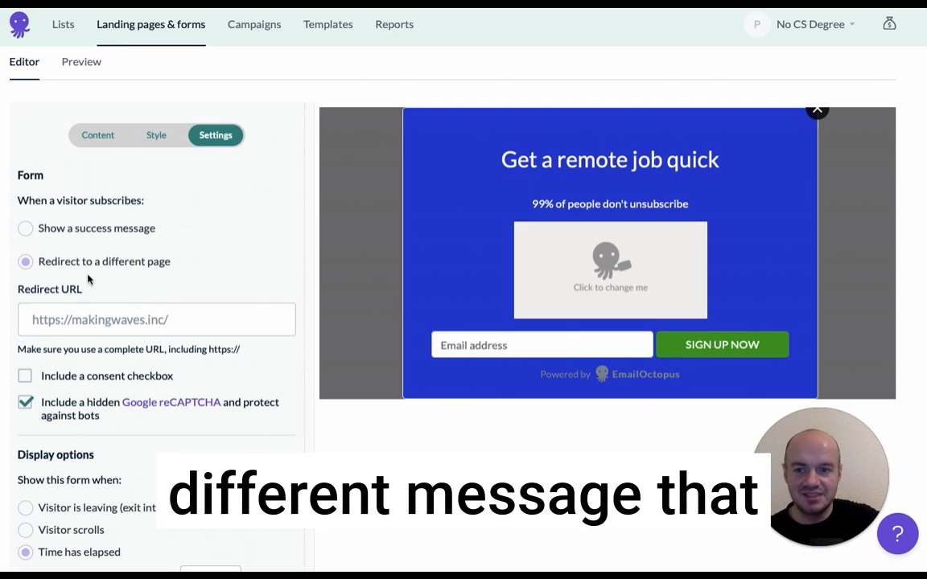
click(73, 318)
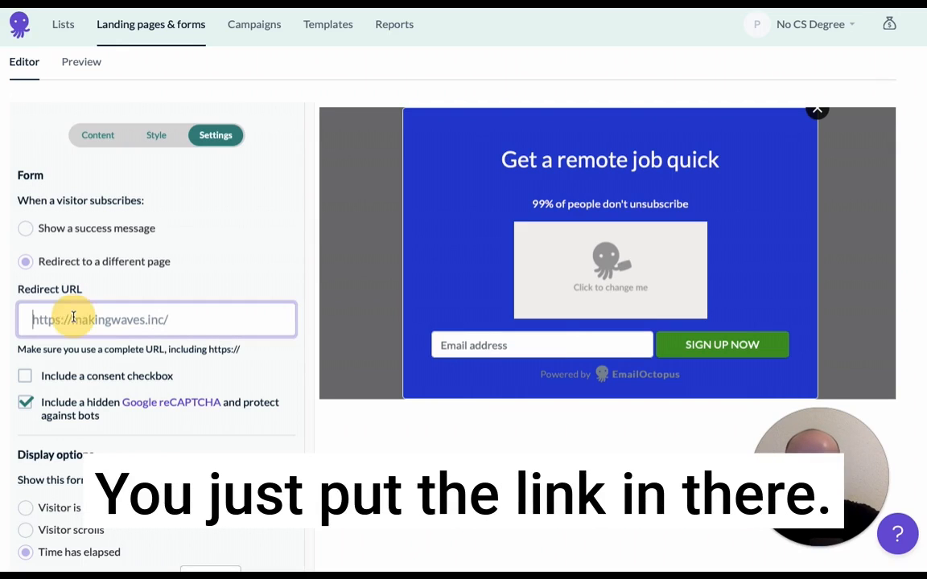
scroll(77, 318, down, 2)
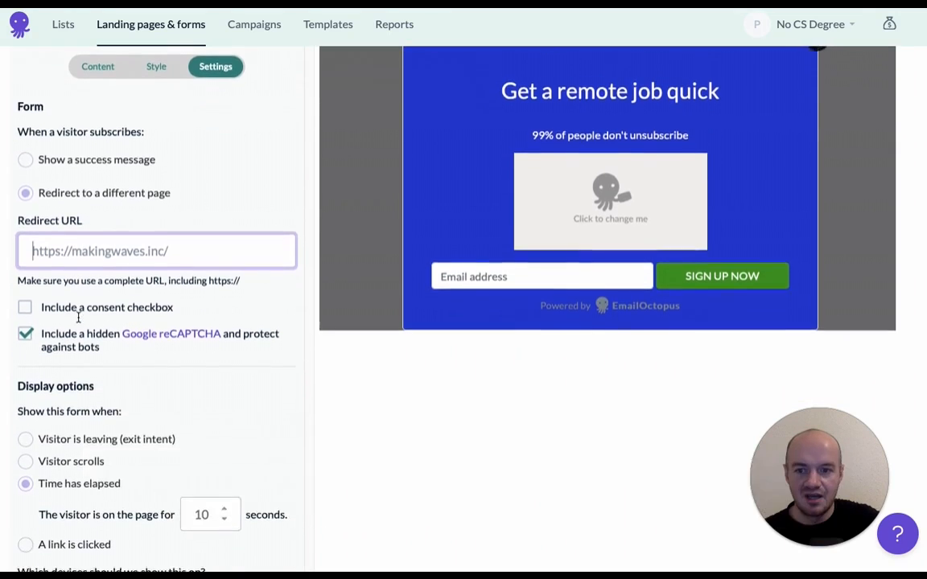
Step: Include a consent checkbox in the sign-up form
scroll(77, 318, up, 1)
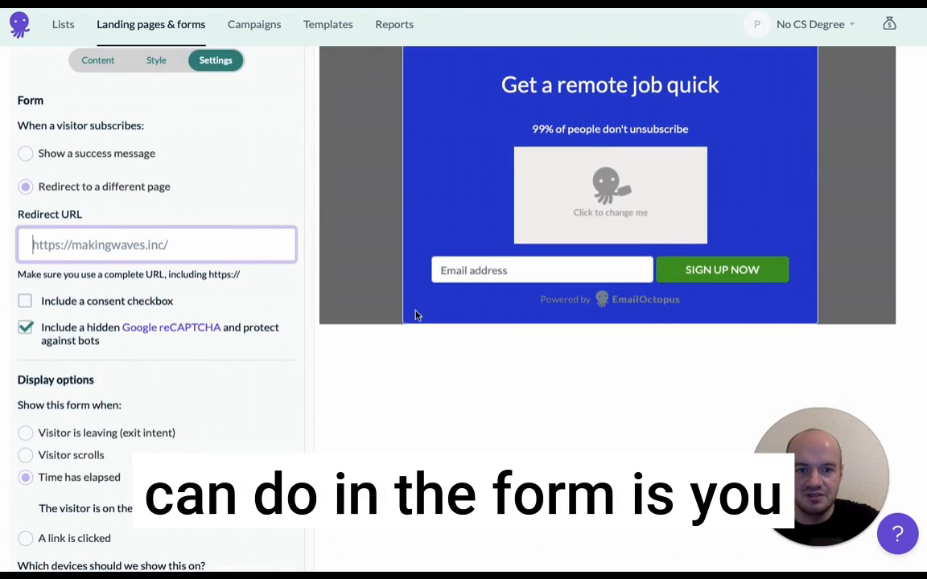
click(25, 302)
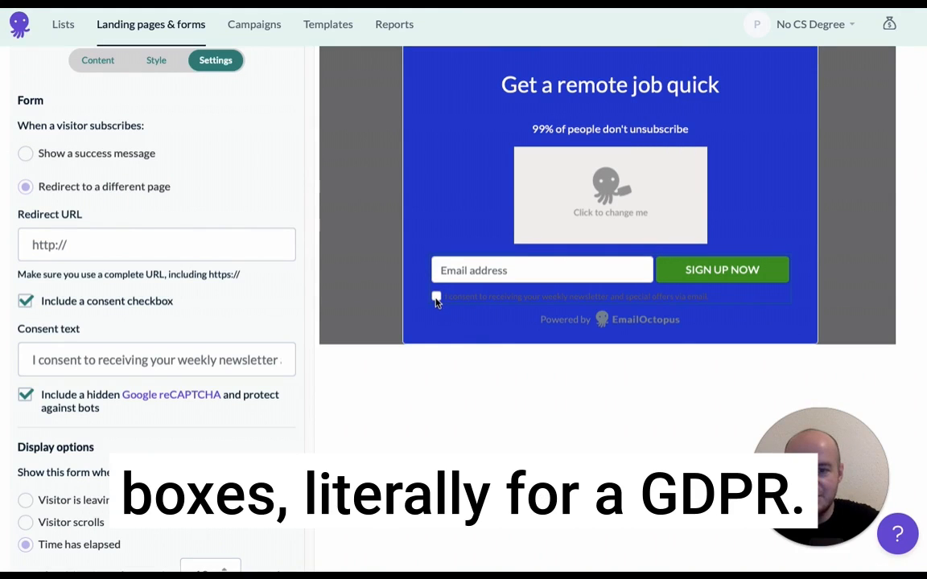
Step: Try the exit-intent display trigger, as well as showing the form when the visitor scrolls
scroll(224, 439, down, 3)
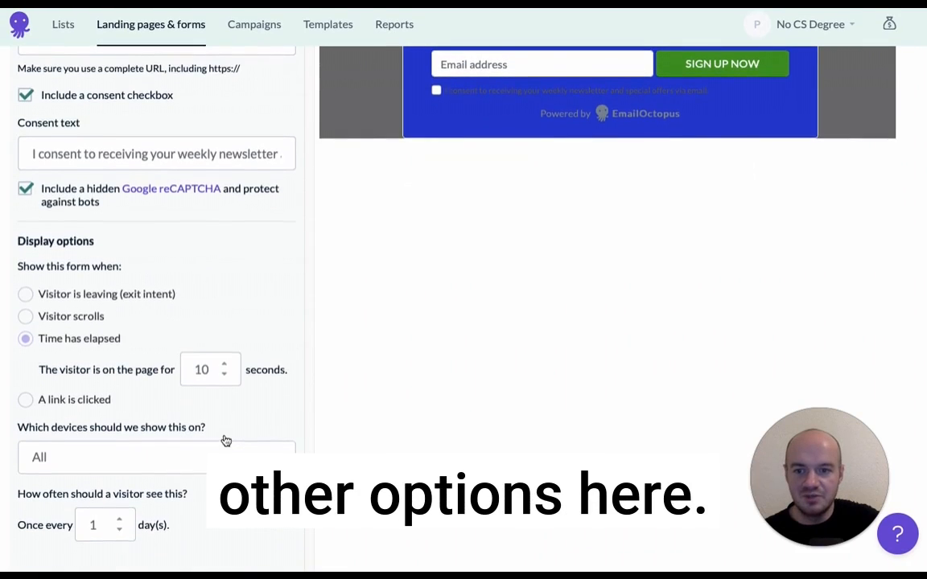
scroll(226, 439, up, 1)
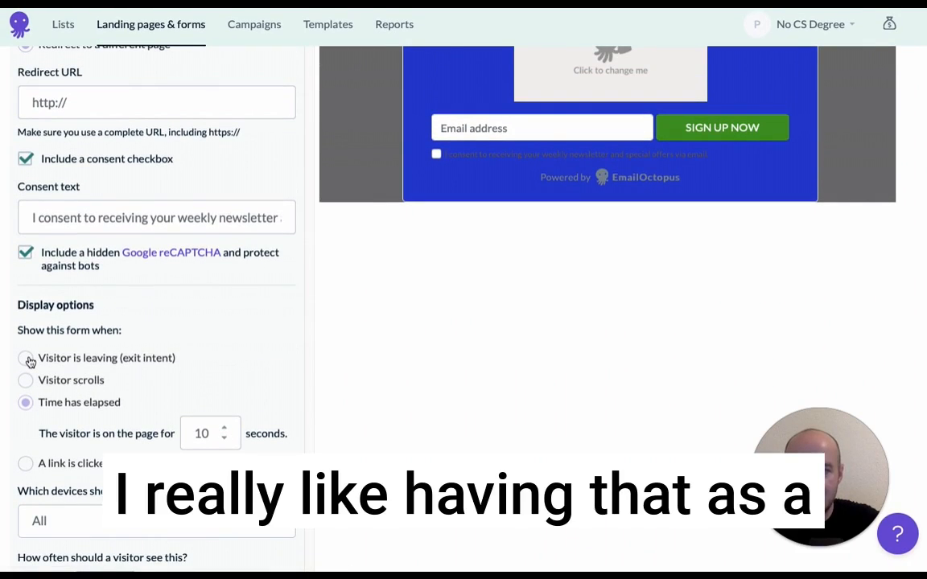
click(26, 359)
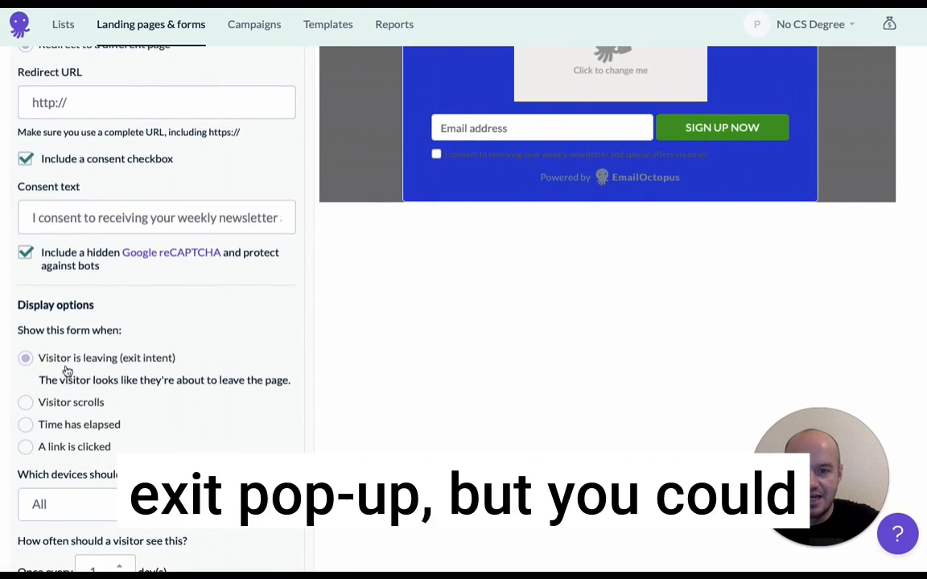
scroll(69, 373, down, 1)
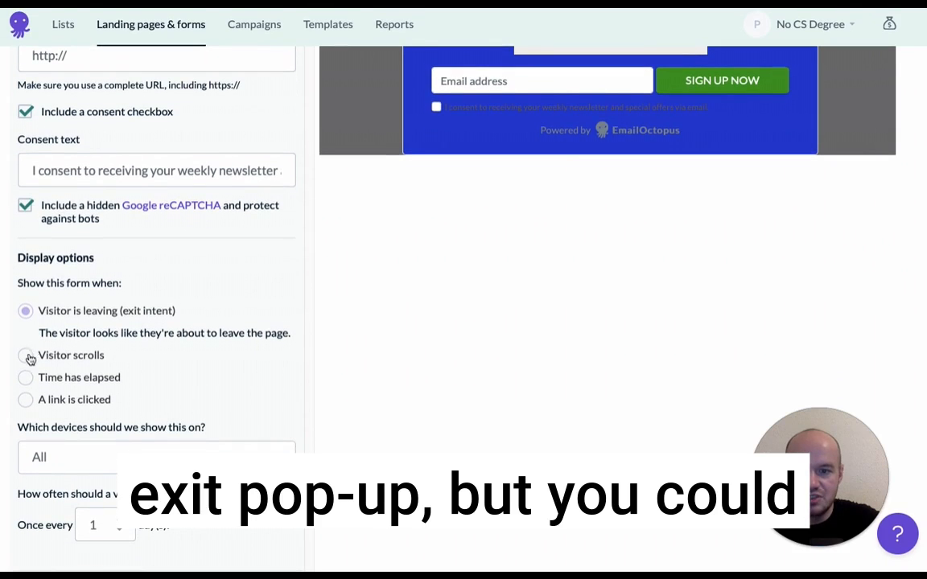
click(26, 359)
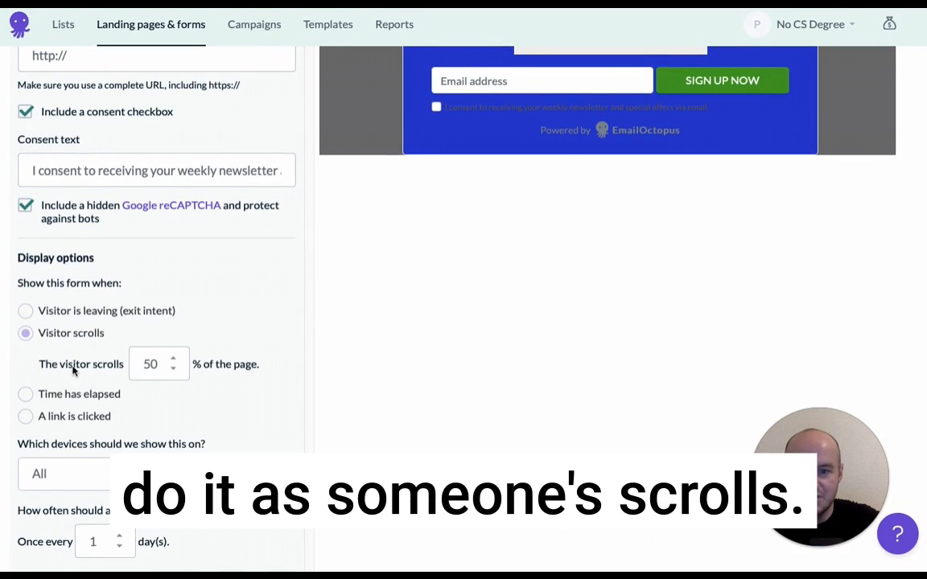
scroll(73, 371, down, 1)
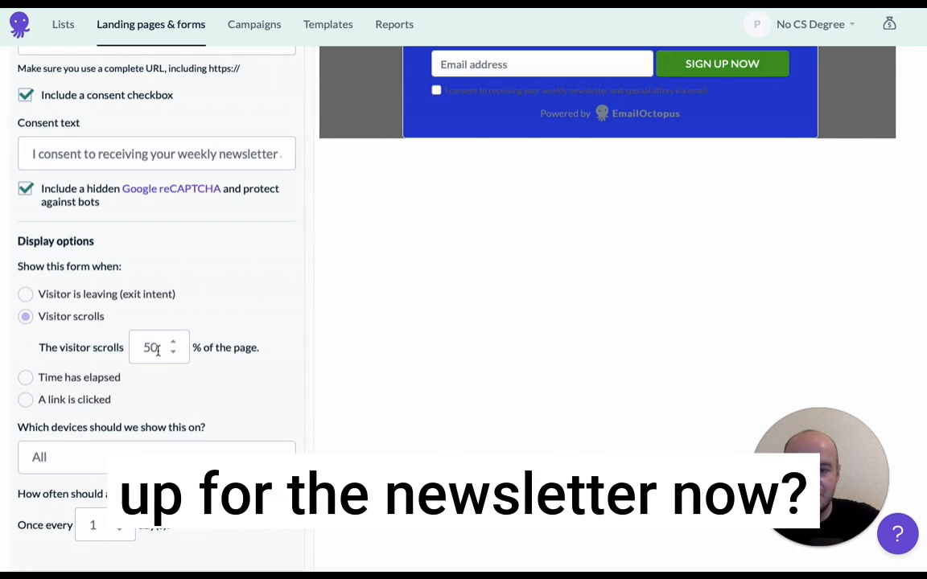
Step: Set the form to show once the visitor has been on the page for 30 seconds
click(27, 380)
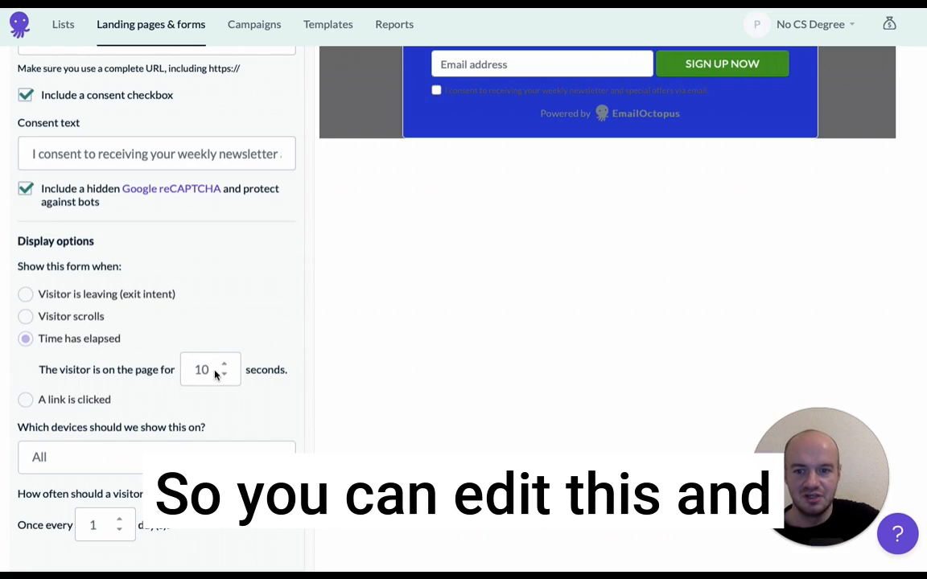
drag(201, 369, 145, 368)
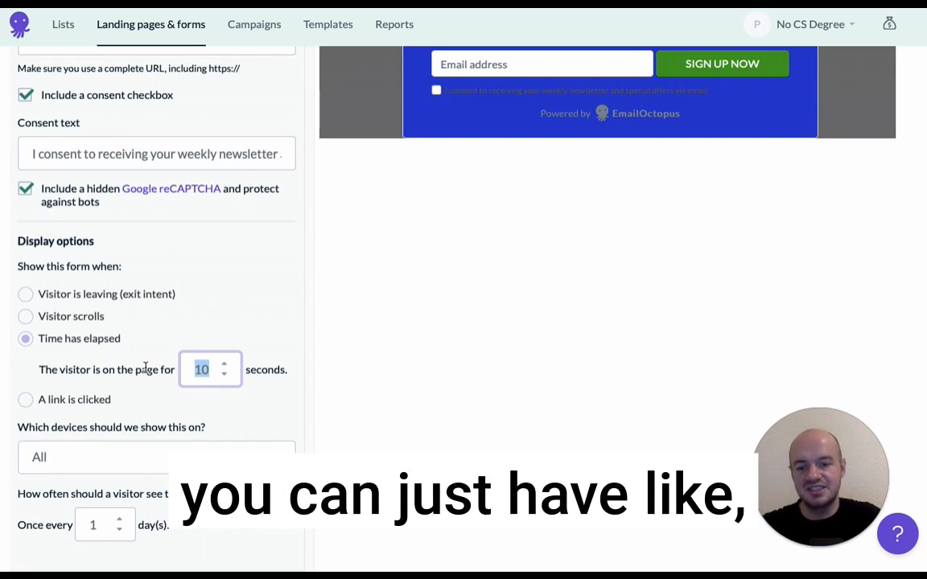
text(30)
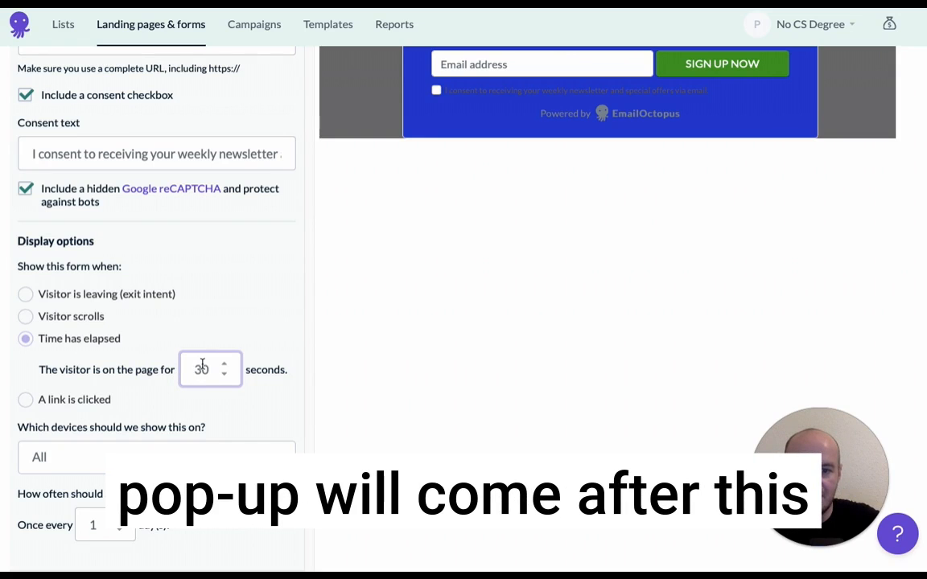
click(159, 411)
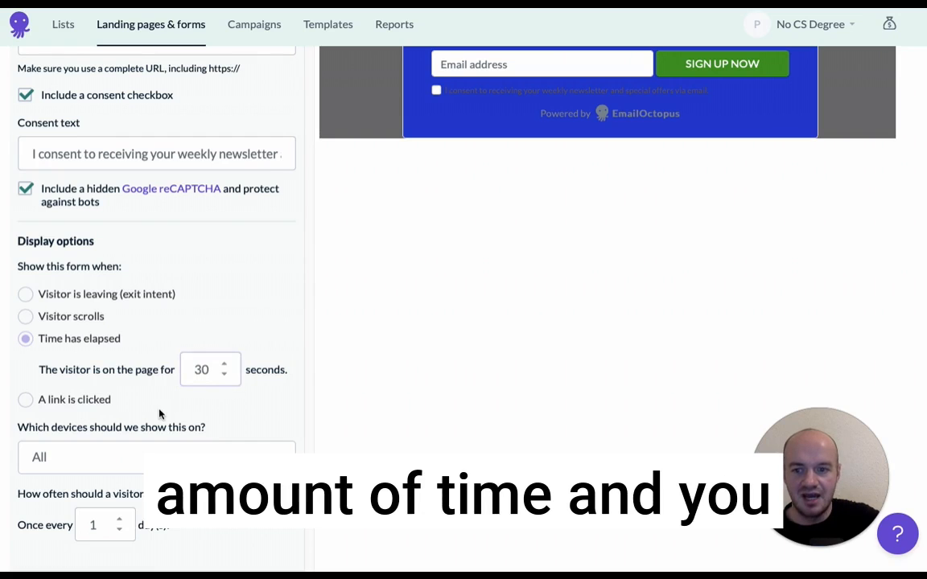
Step: Make the form show when a link is clicked and restrict it to desktop devices
click(31, 401)
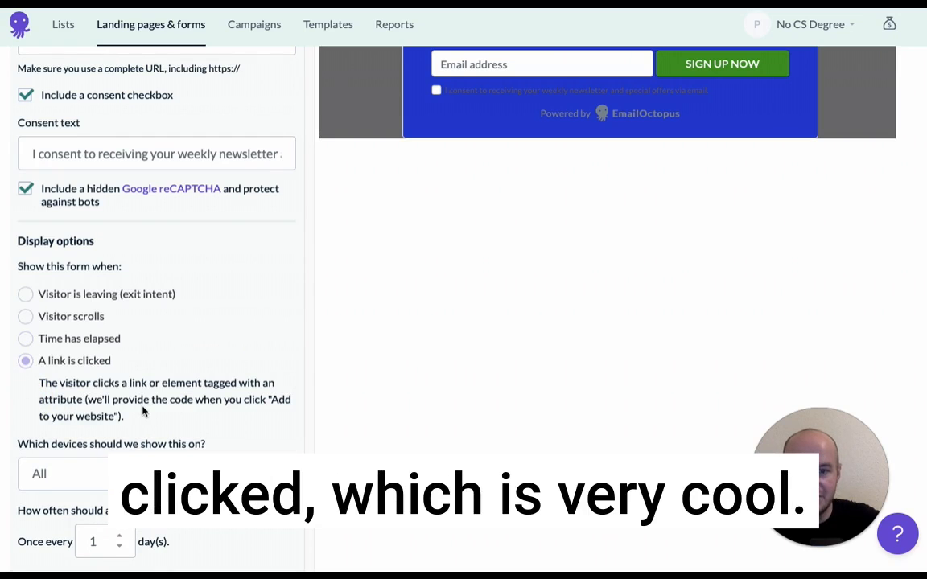
scroll(142, 410, down, 1)
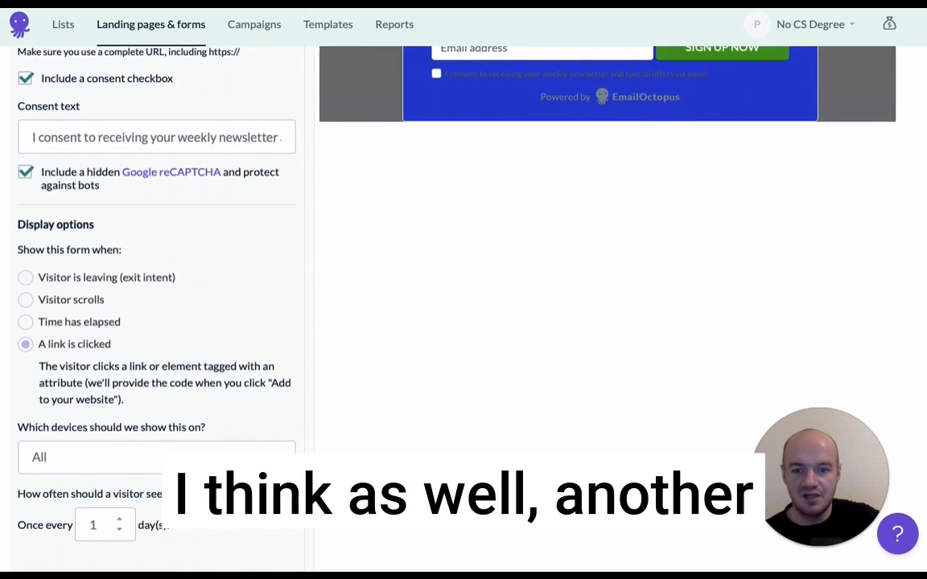
click(128, 457)
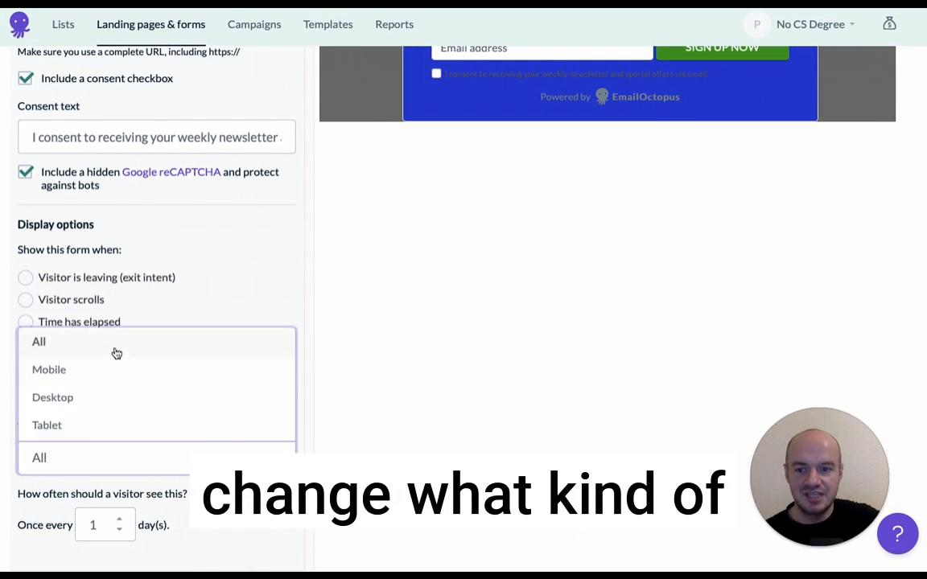
click(107, 407)
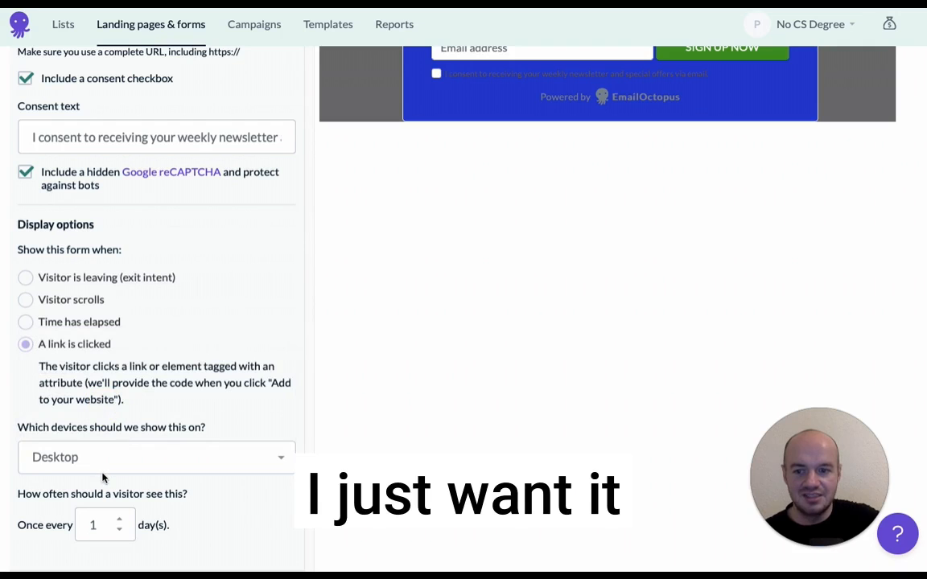
click(103, 460)
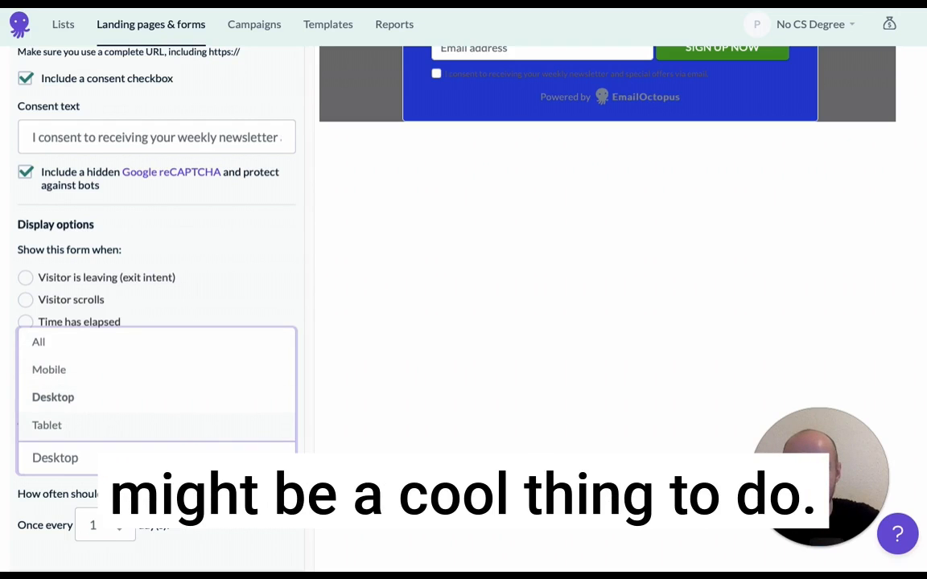
click(198, 529)
Step: Set how often a visitor sees the form to once every 7 days
click(104, 532)
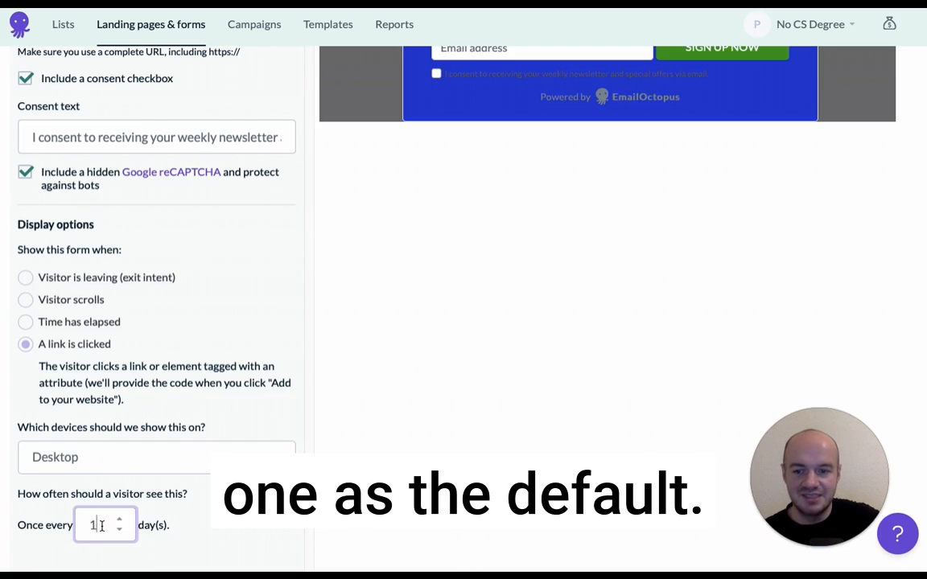
drag(102, 525, 81, 525)
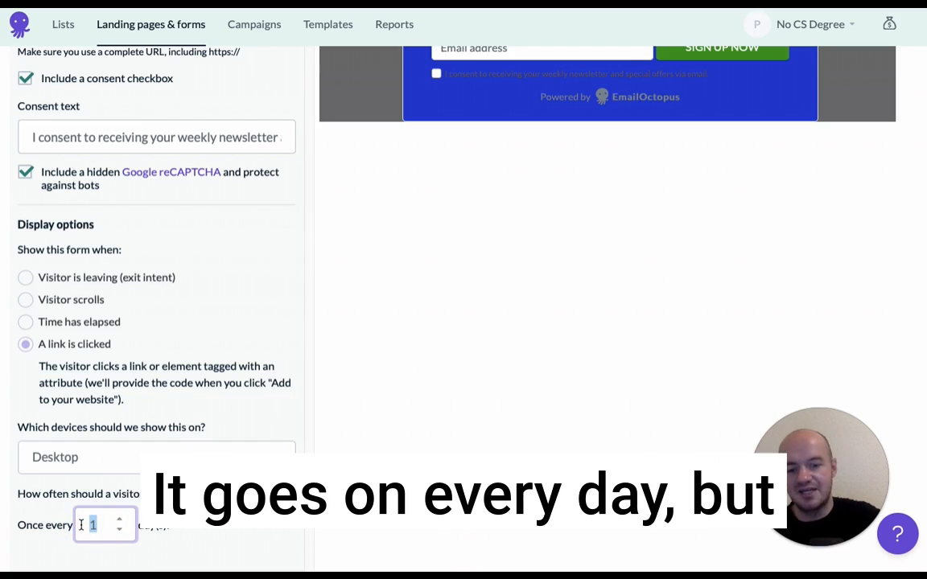
text(7)
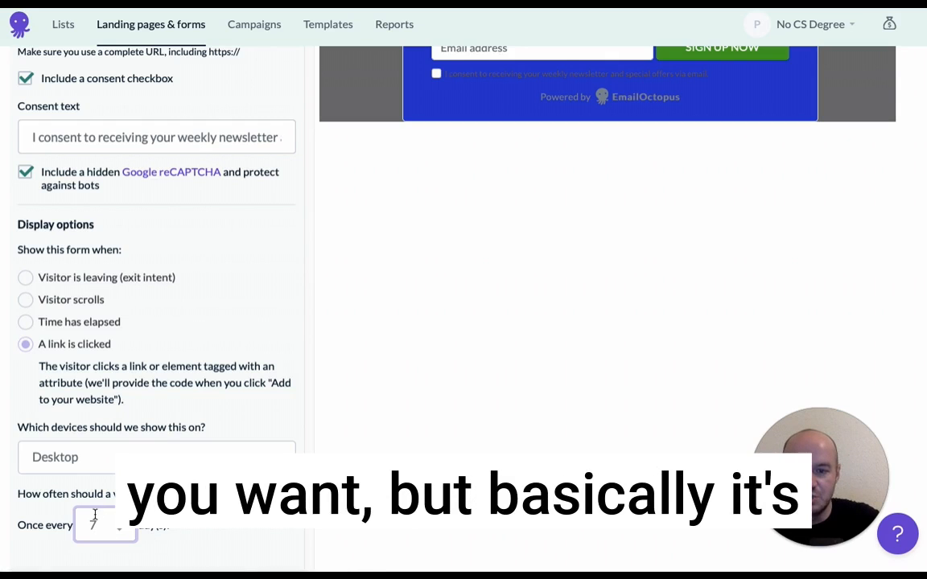
Step: Review the form's display options, consent text and redirect settings
scroll(94, 516, up, 20)
scroll(159, 373, up, 3)
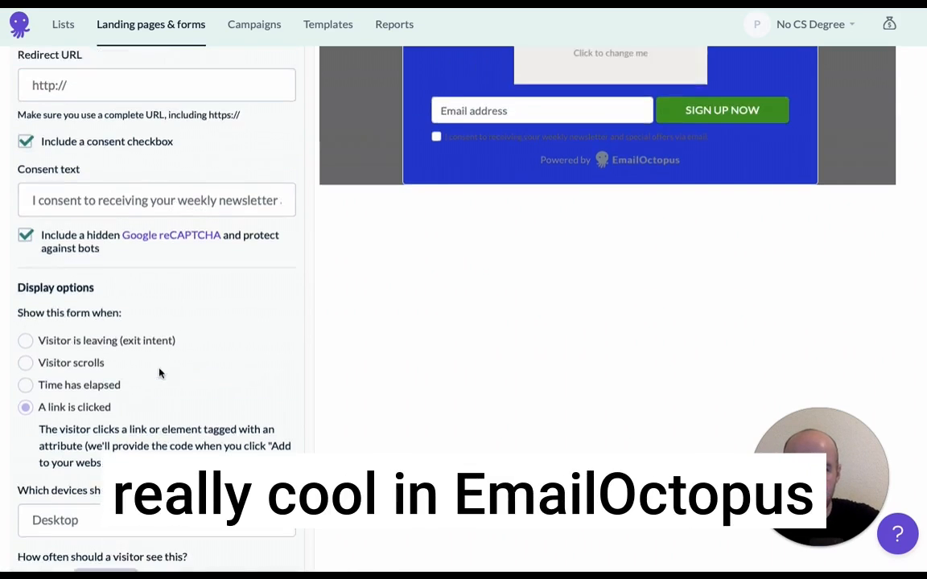
scroll(83, 302, down, 5)
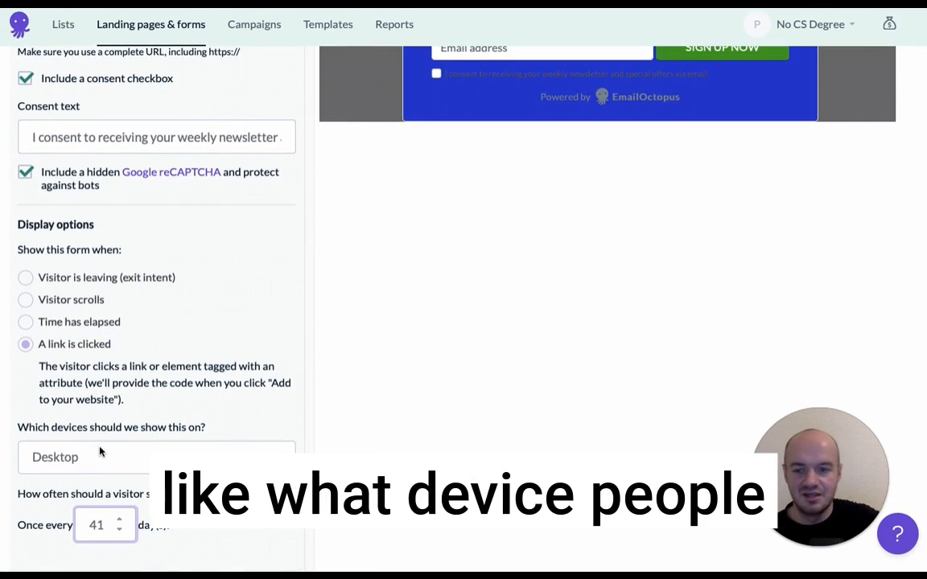
scroll(99, 416, up, 1)
scroll(99, 420, down, 1)
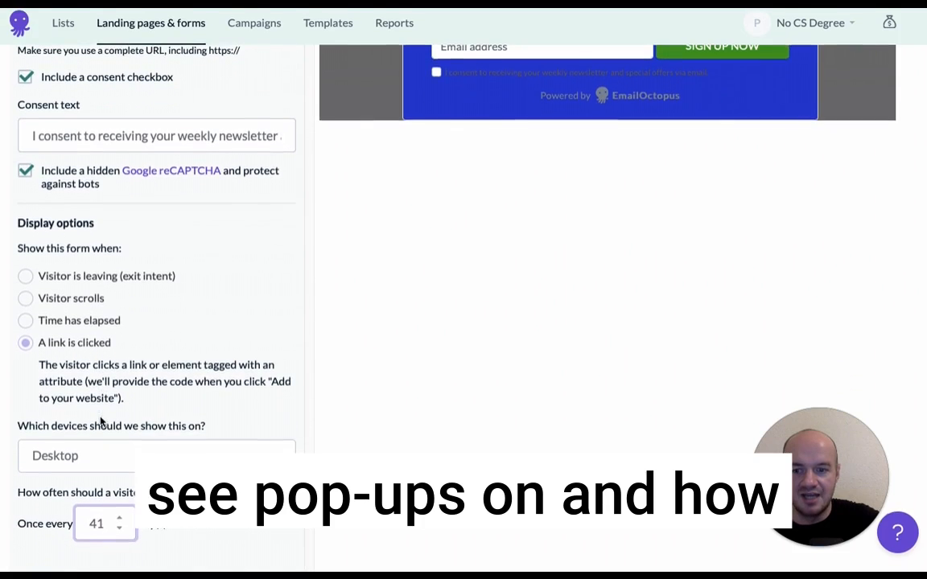
scroll(118, 378, up, 2)
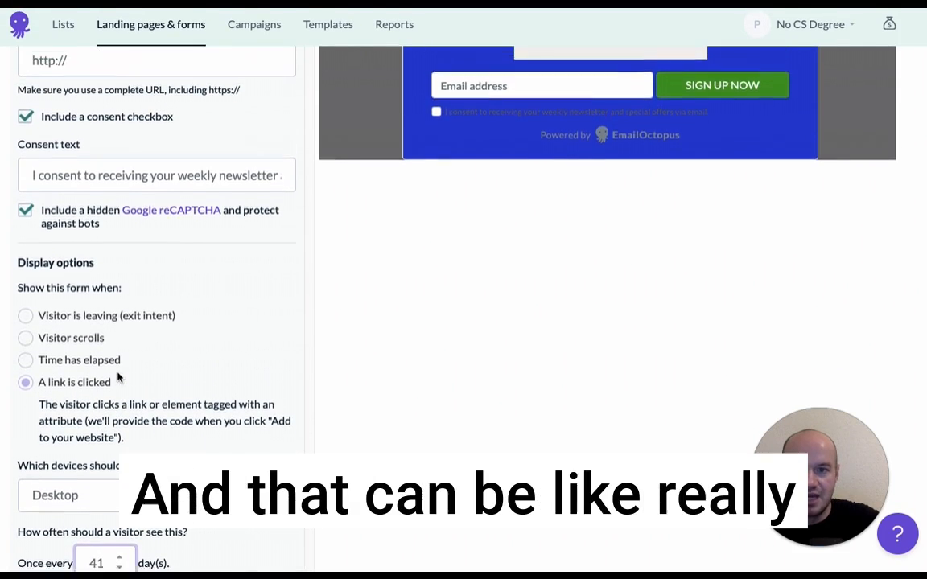
scroll(119, 379, up, 5)
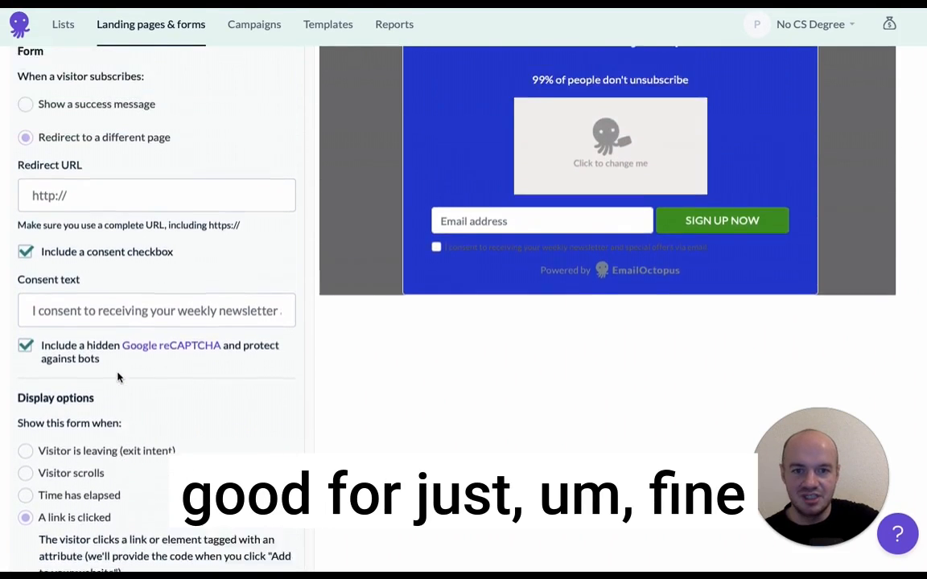
scroll(118, 379, up, 2)
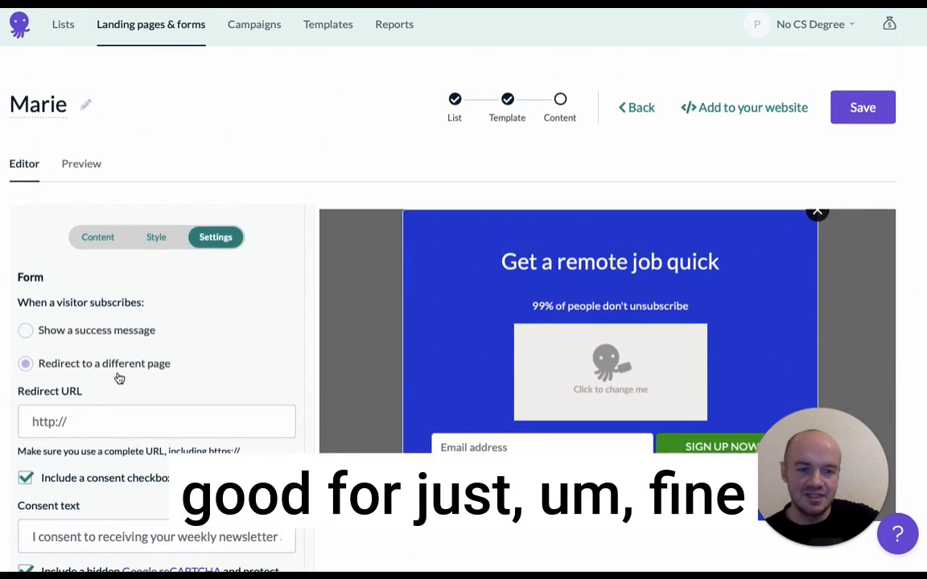